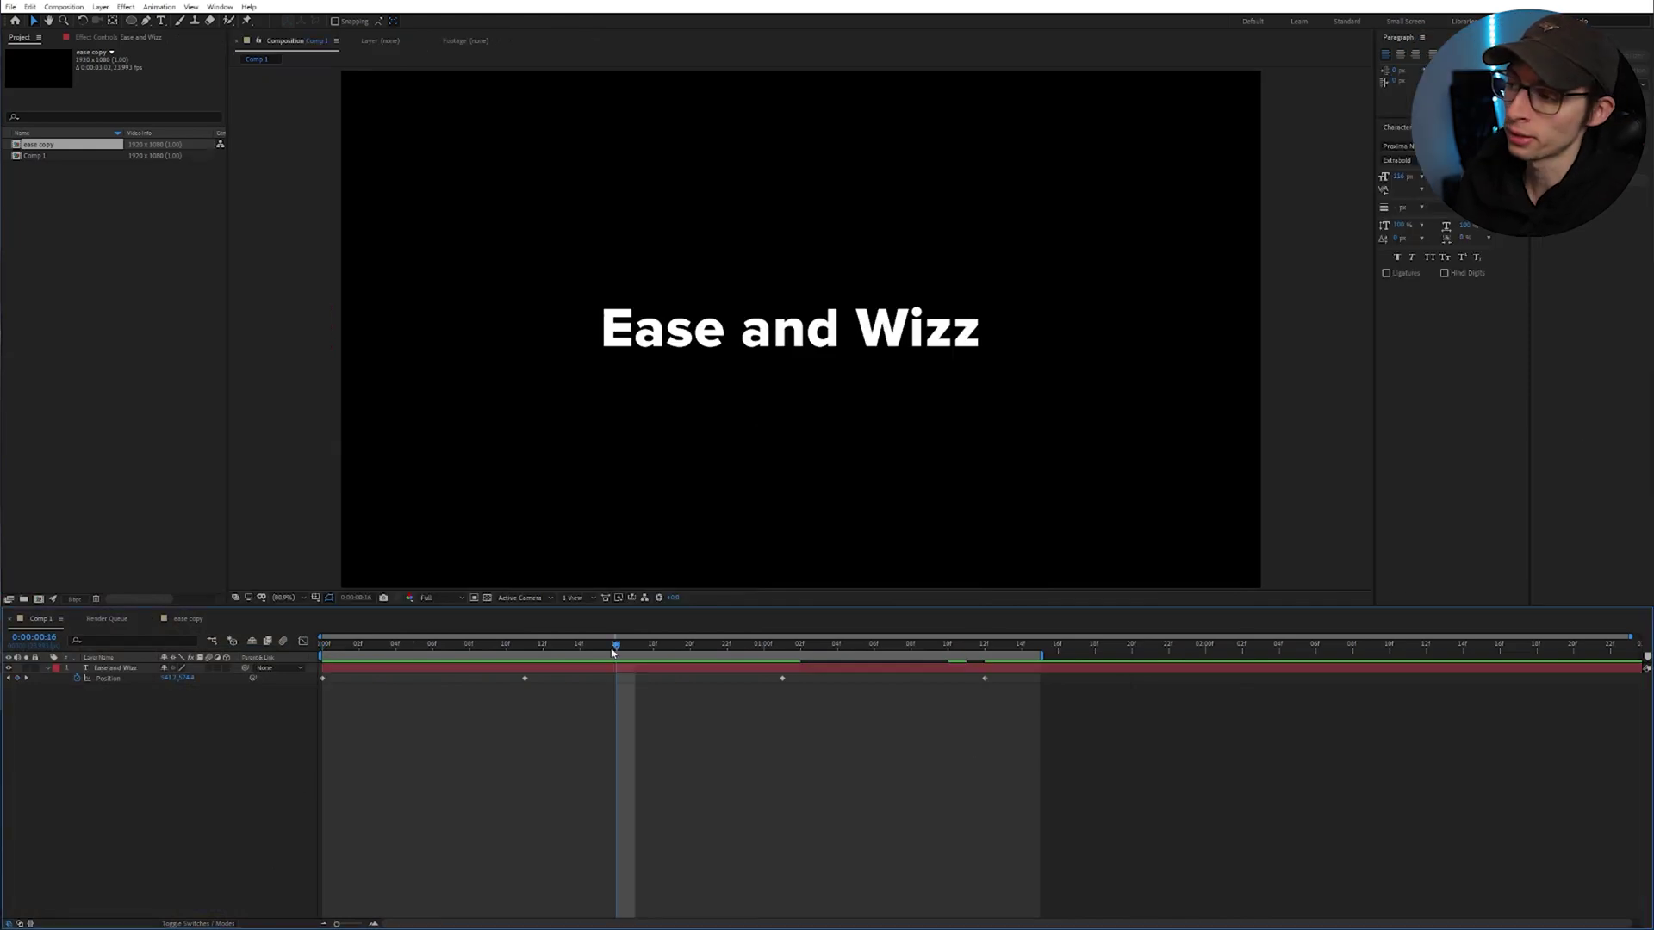
# Preview the title, then apply Easy Ease to all four Position keyframes
pyautogui.press('space')
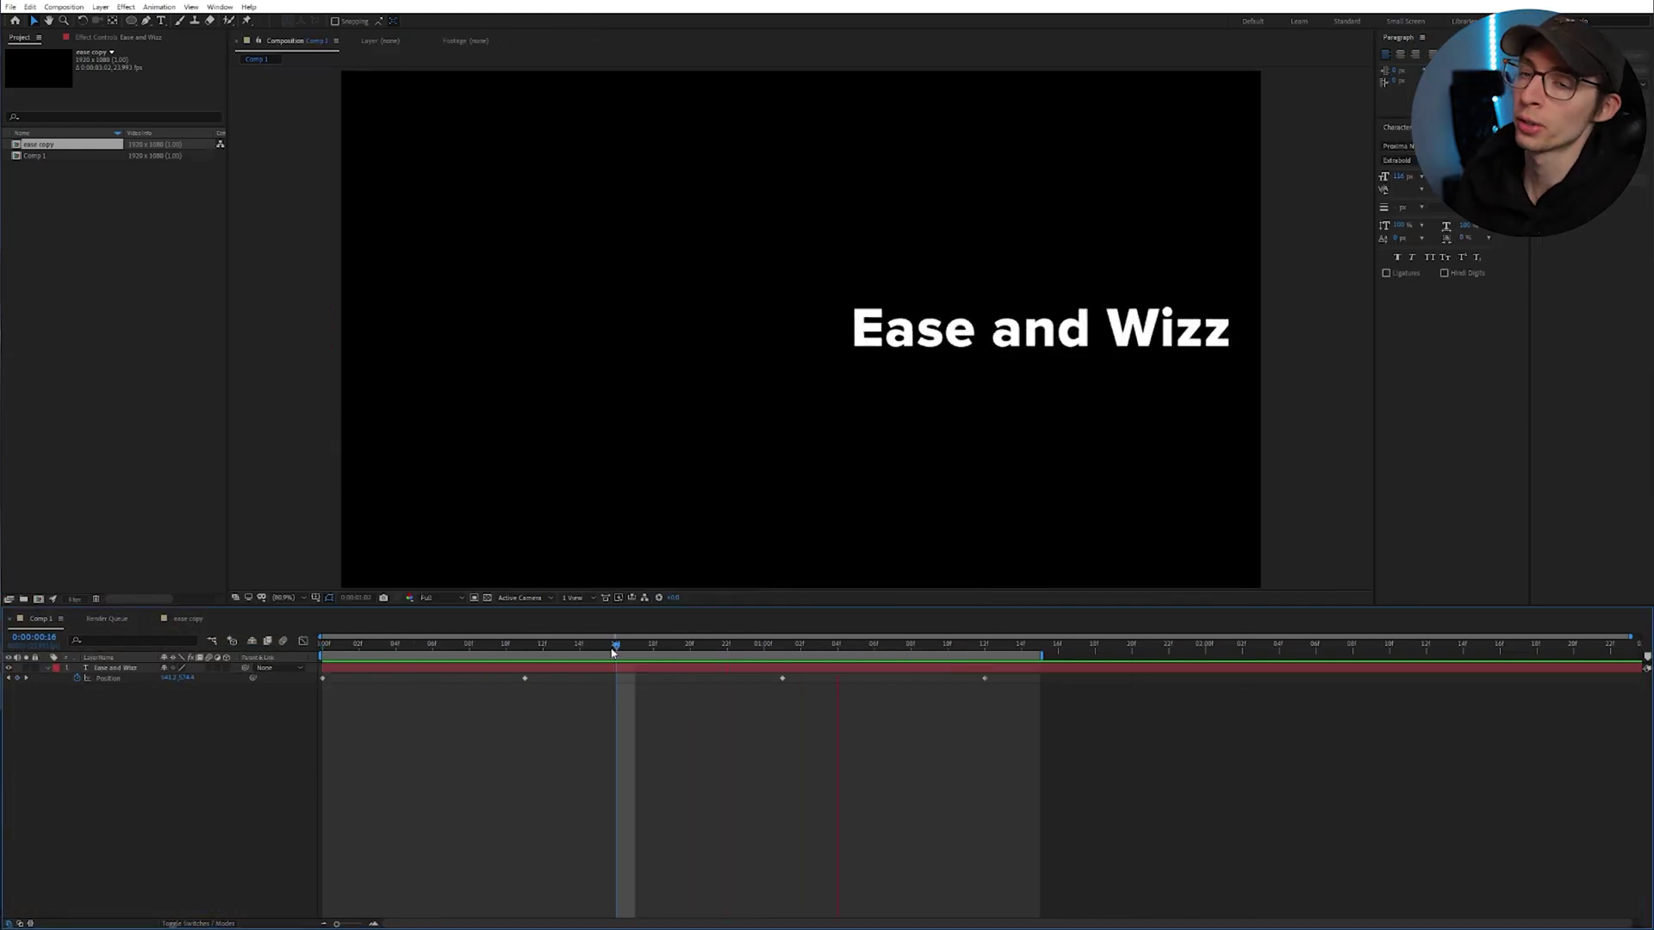
pyautogui.moveTo(614, 653); pyautogui.dragTo(664, 766)
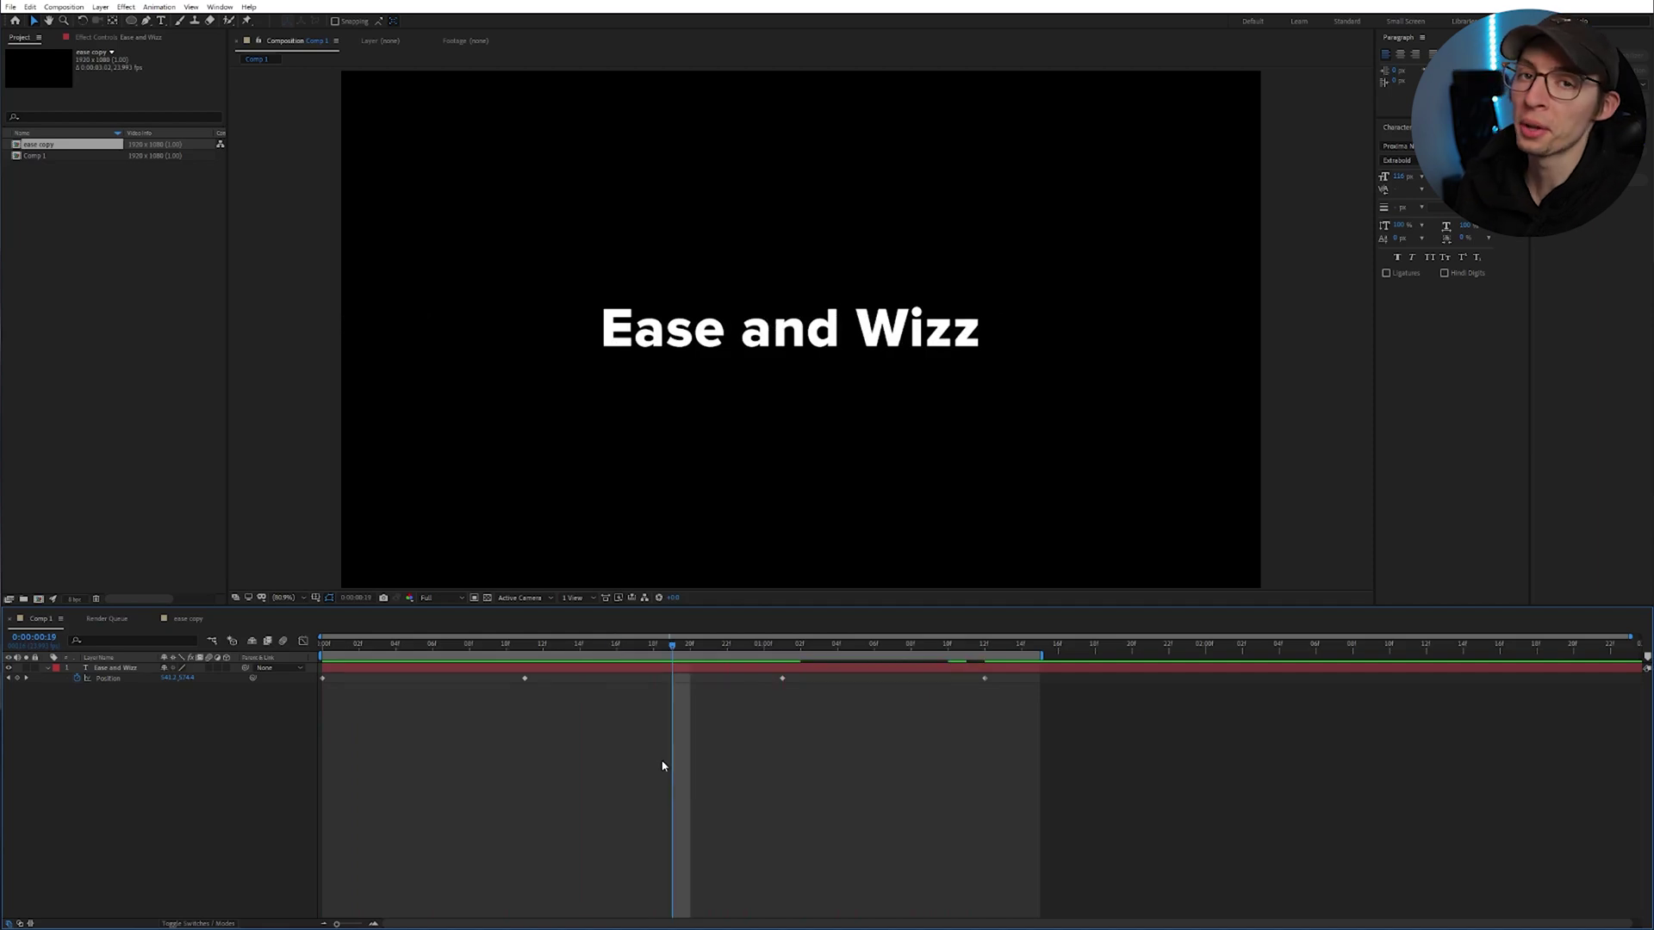
pyautogui.moveTo(1045, 716); pyautogui.dragTo(328, 669)
pyautogui.rightClick(525, 678)
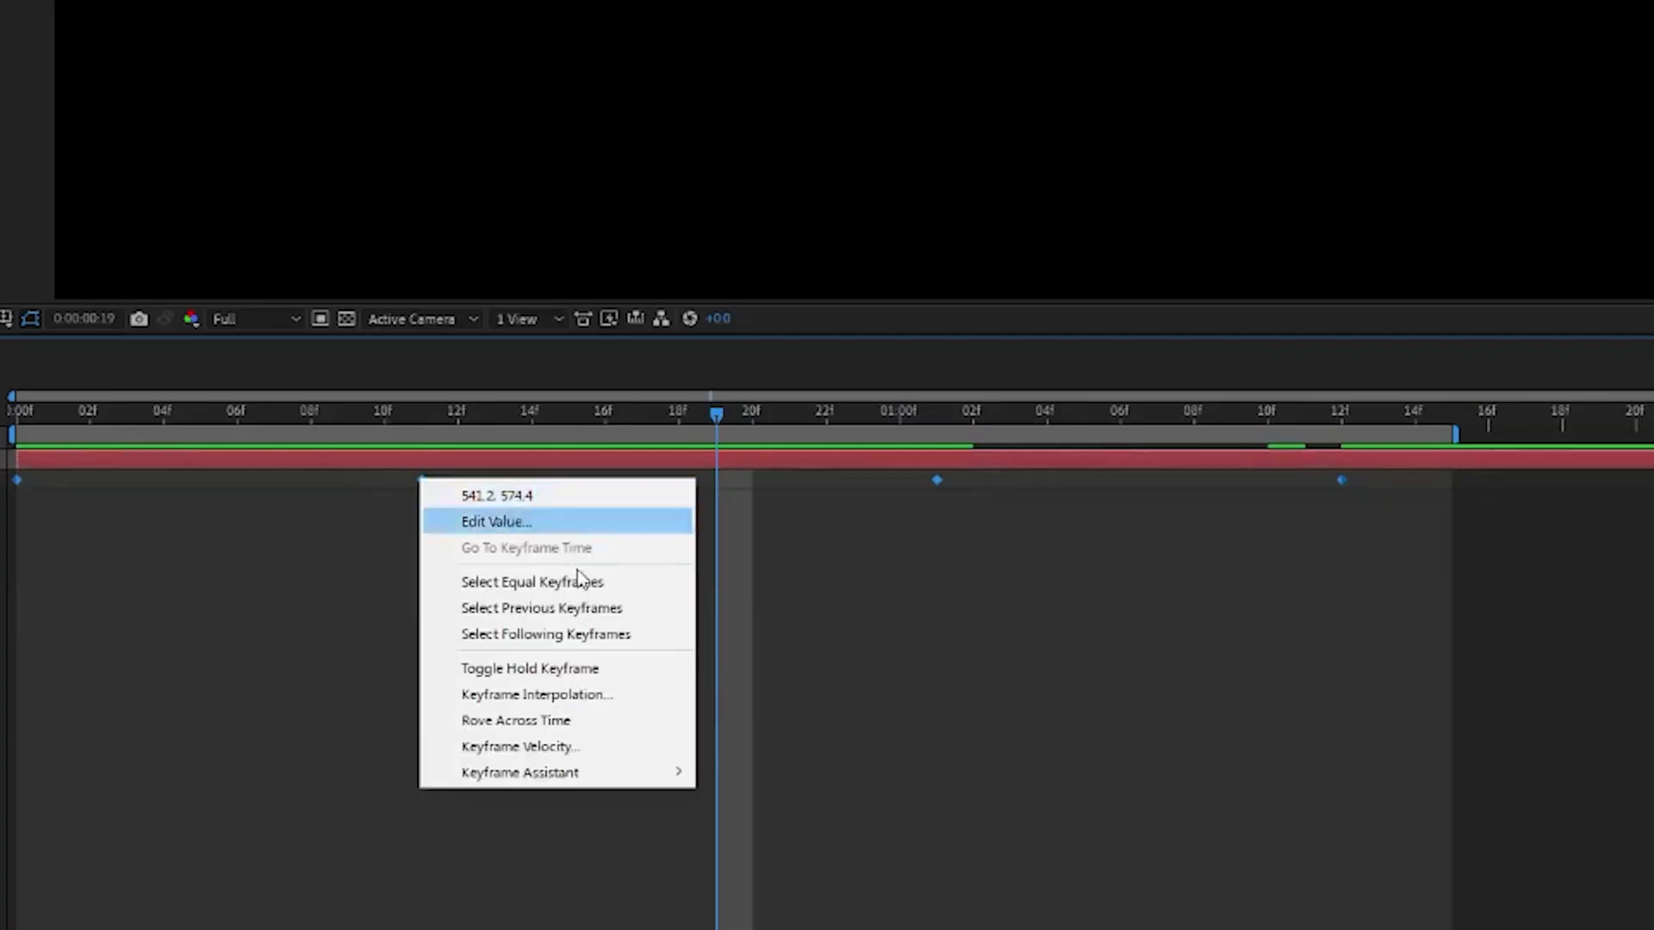
pyautogui.moveTo(650, 772)
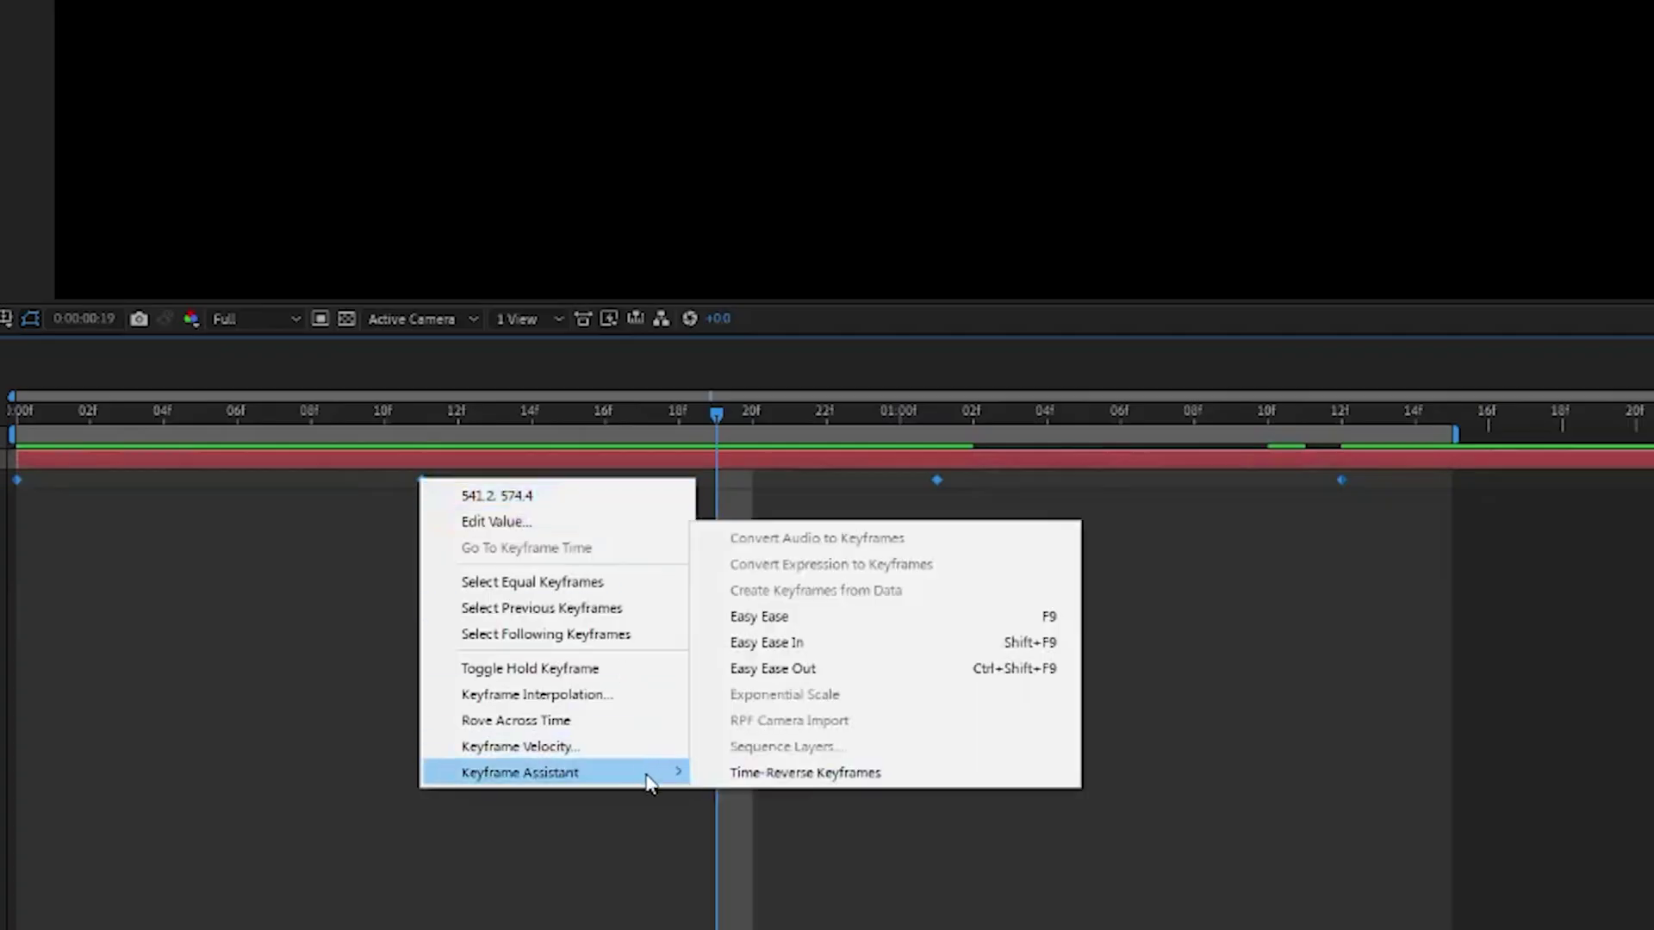
pyautogui.click(920, 617)
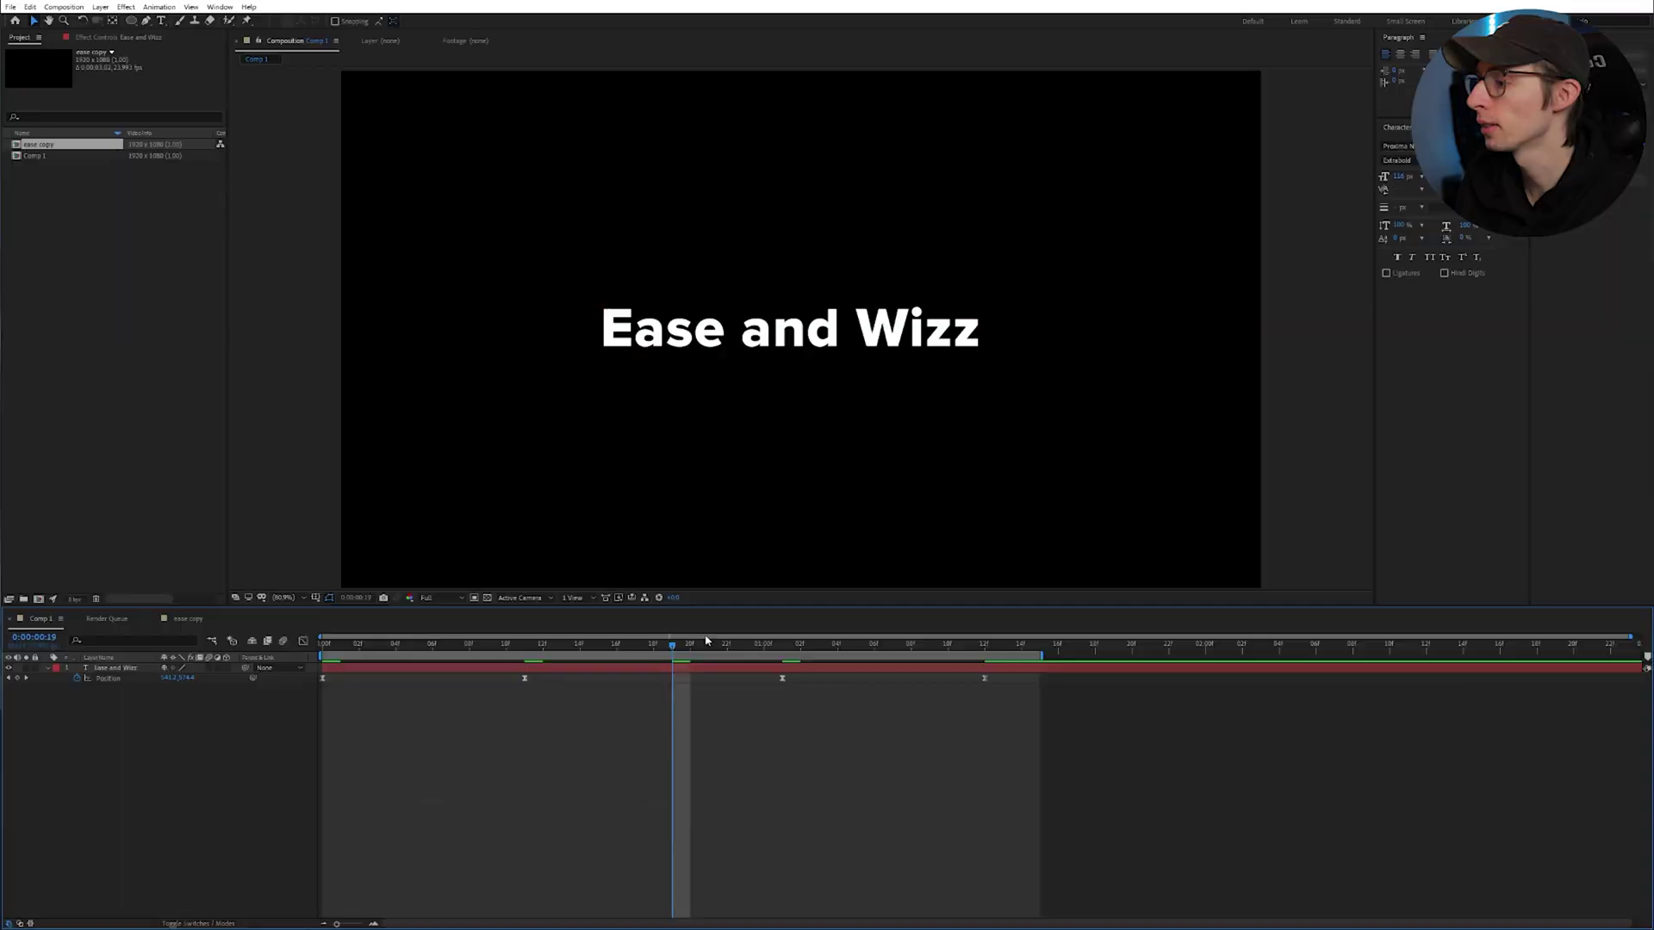
# Preview the eased title motion, then bring up the Window menu
pyautogui.press('space')
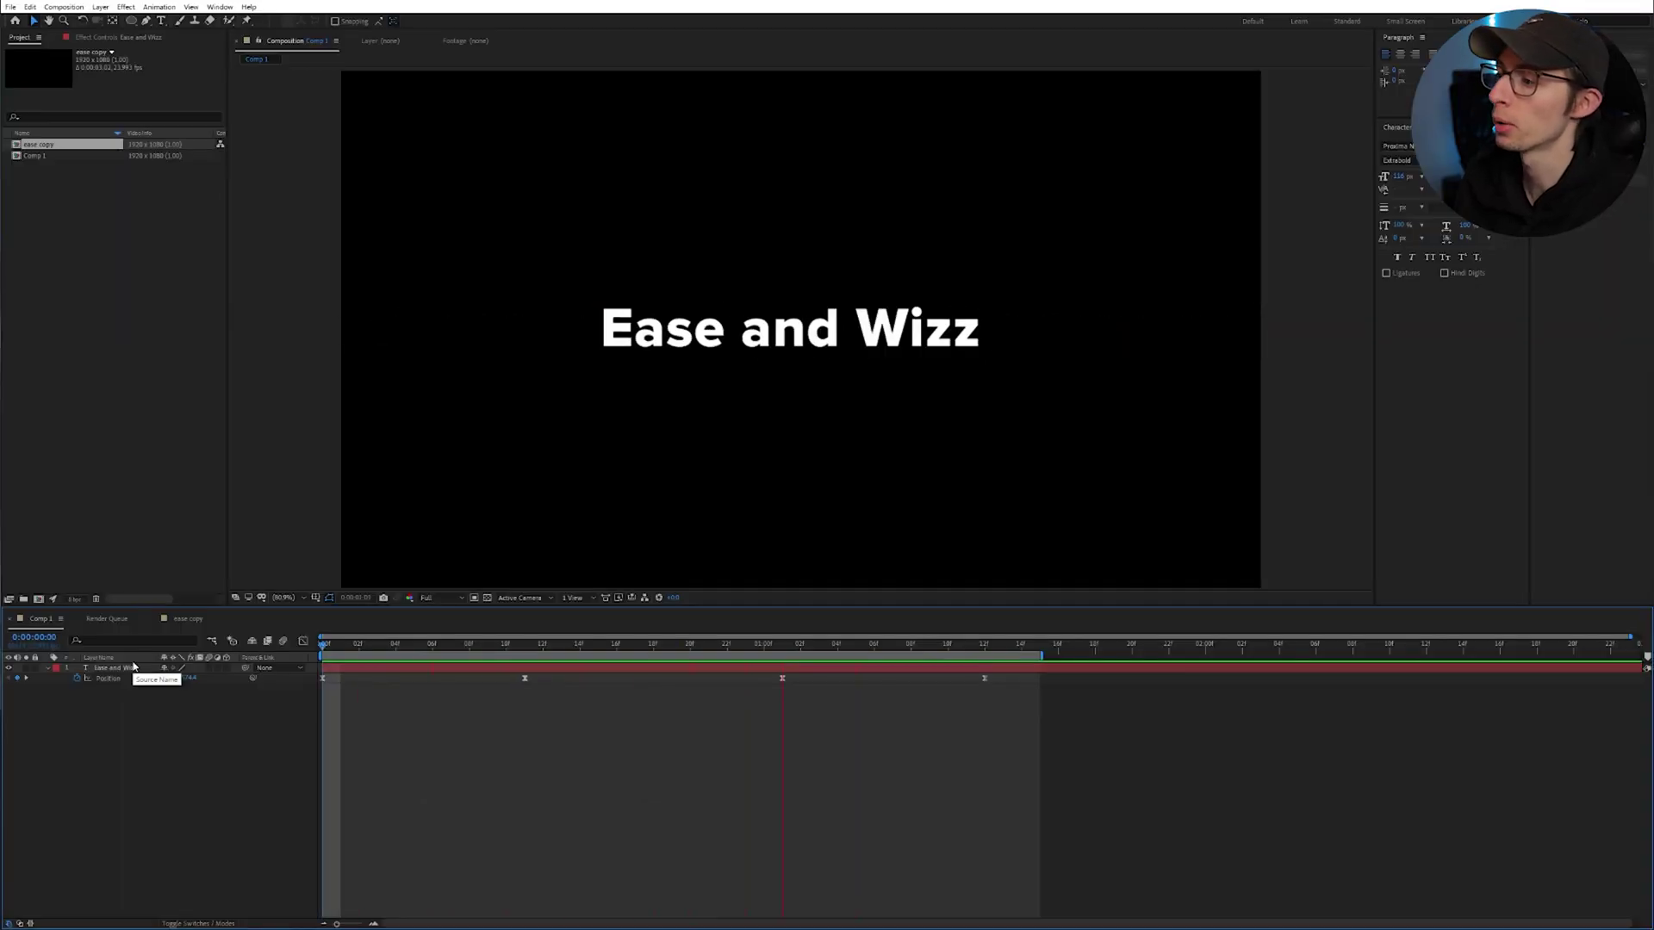
pyautogui.press('space')
pyautogui.click(219, 6)
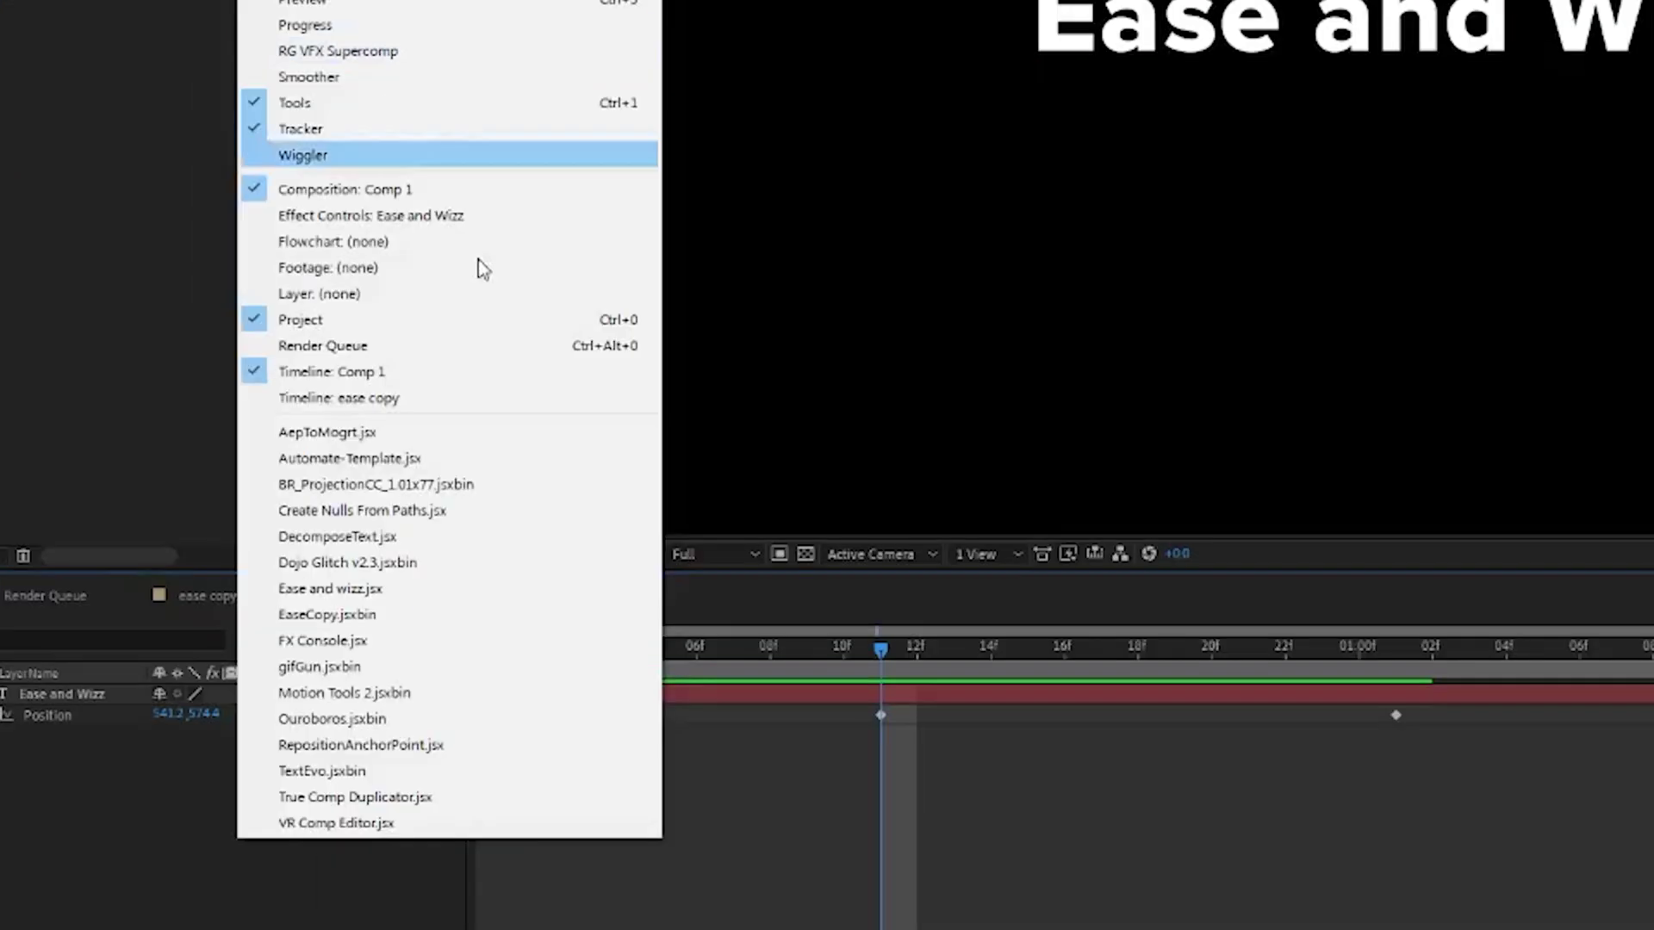
# In Ease and Wizz, apply Expo easing, In + Out, to All of the title's Position keys
pyautogui.click(506, 590)
pyautogui.click(47, 715)
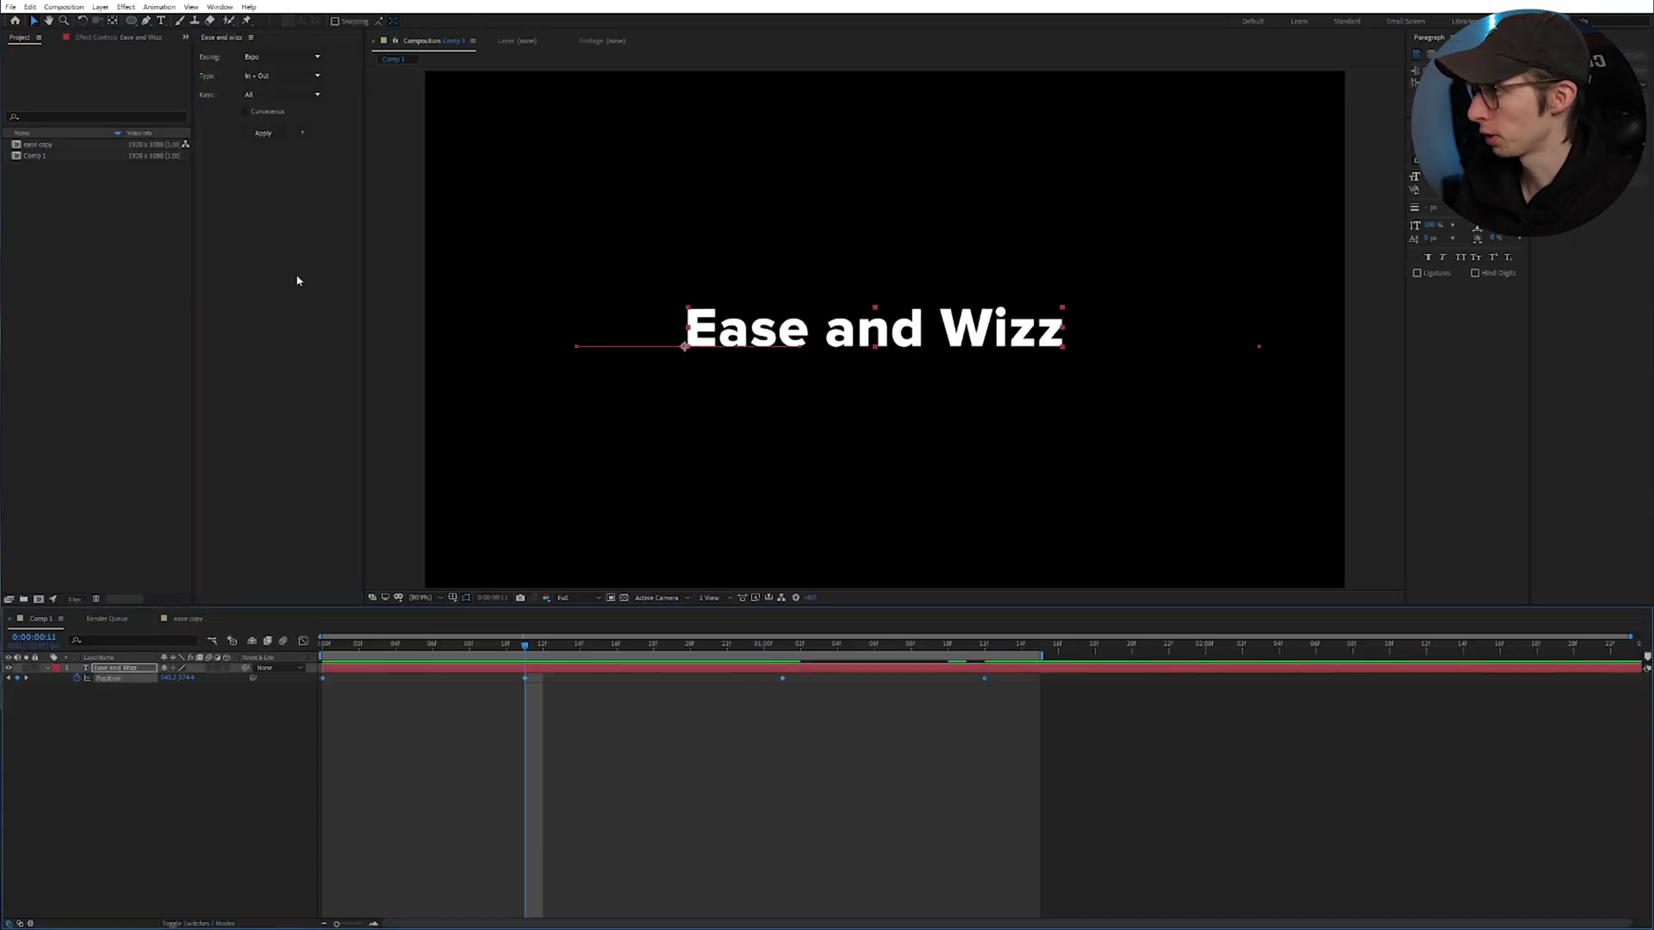
pyautogui.click(284, 56)
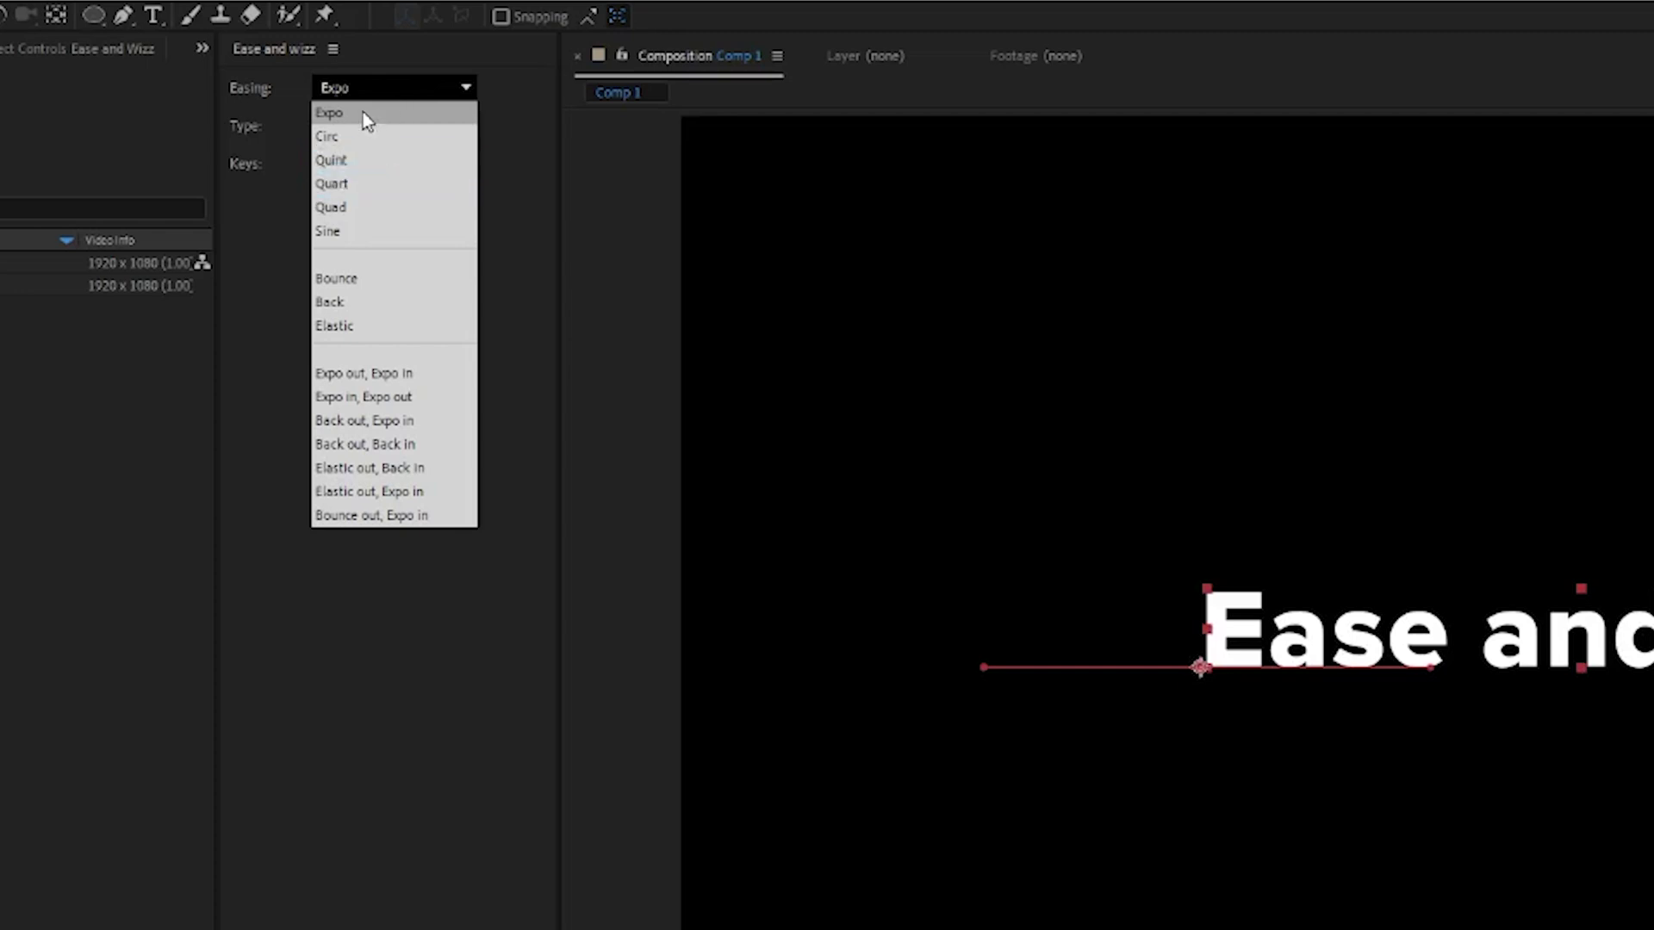
pyautogui.click(364, 114)
pyautogui.click(371, 127)
pyautogui.click(363, 143)
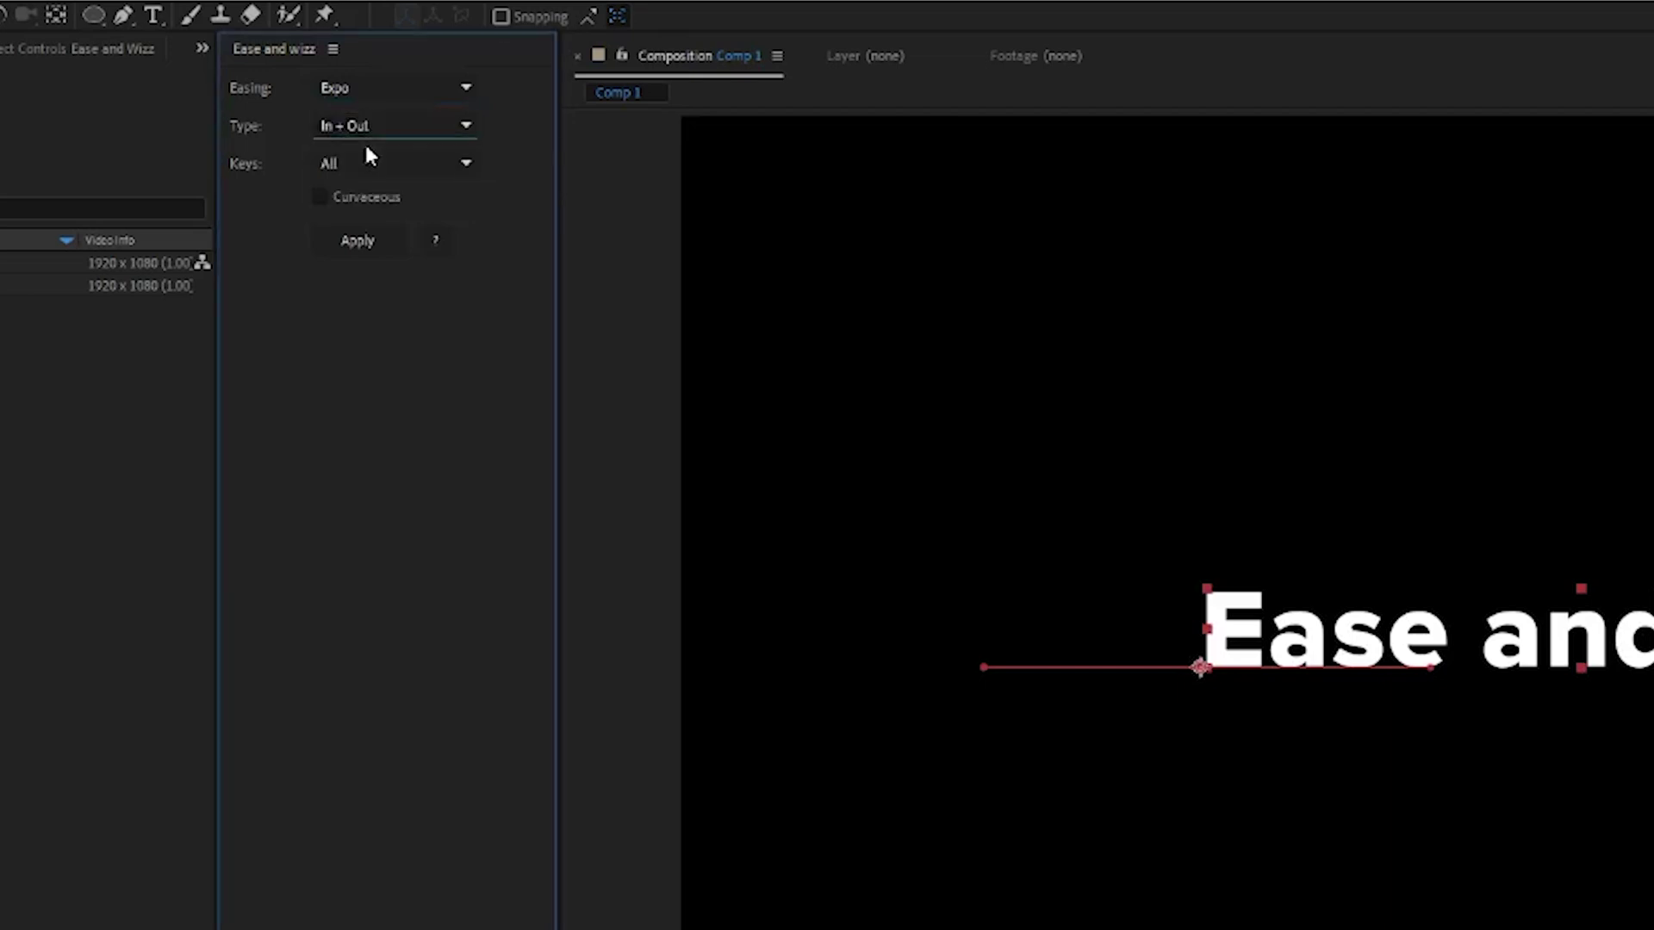
pyautogui.click(360, 168)
pyautogui.click(381, 190)
pyautogui.click(379, 245)
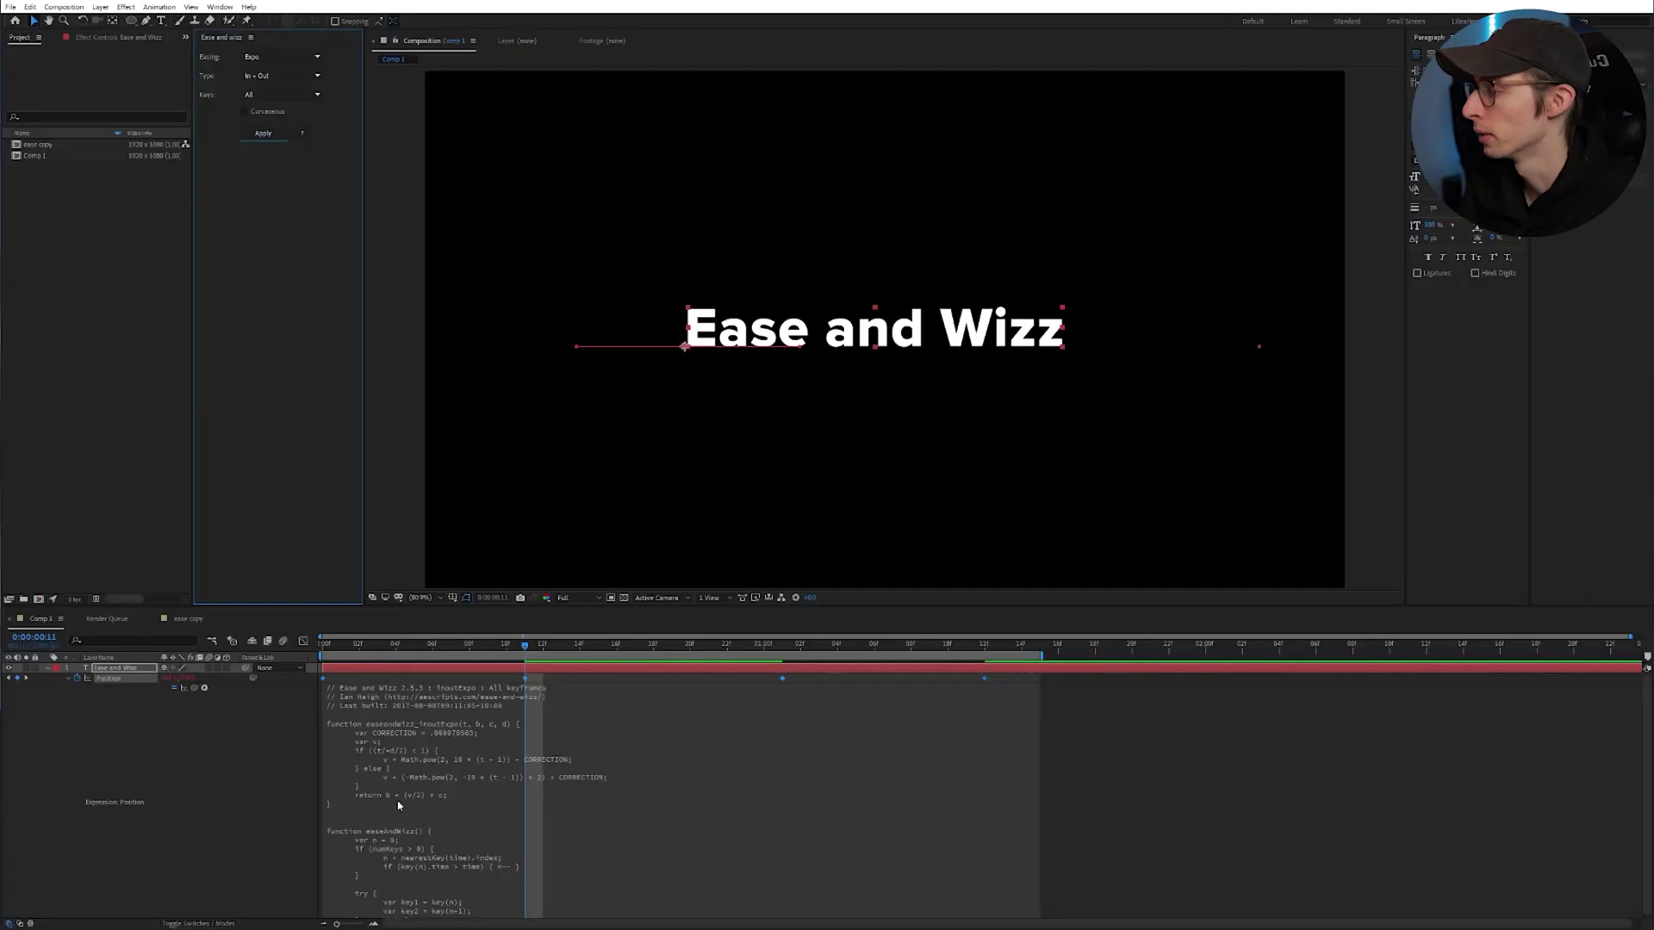
# Inspect the generated Position expression, collapse the property, and play the eased animation
pyautogui.click(398, 805)
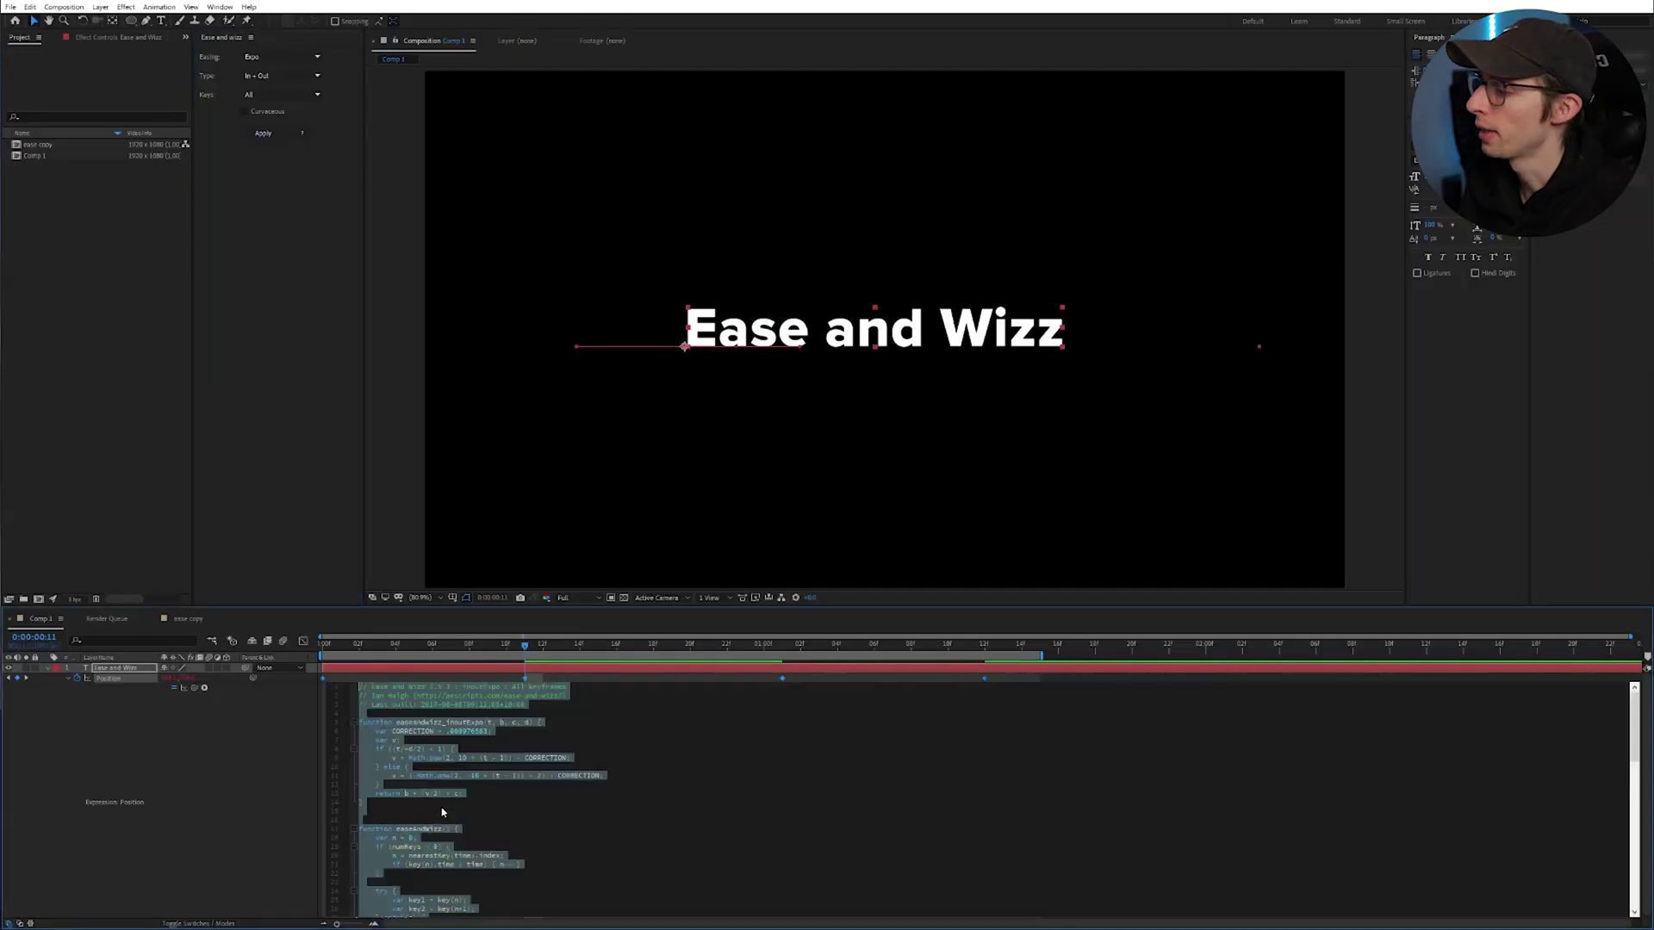
pyautogui.scroll(-10, 448, 818)
pyautogui.click(66, 685)
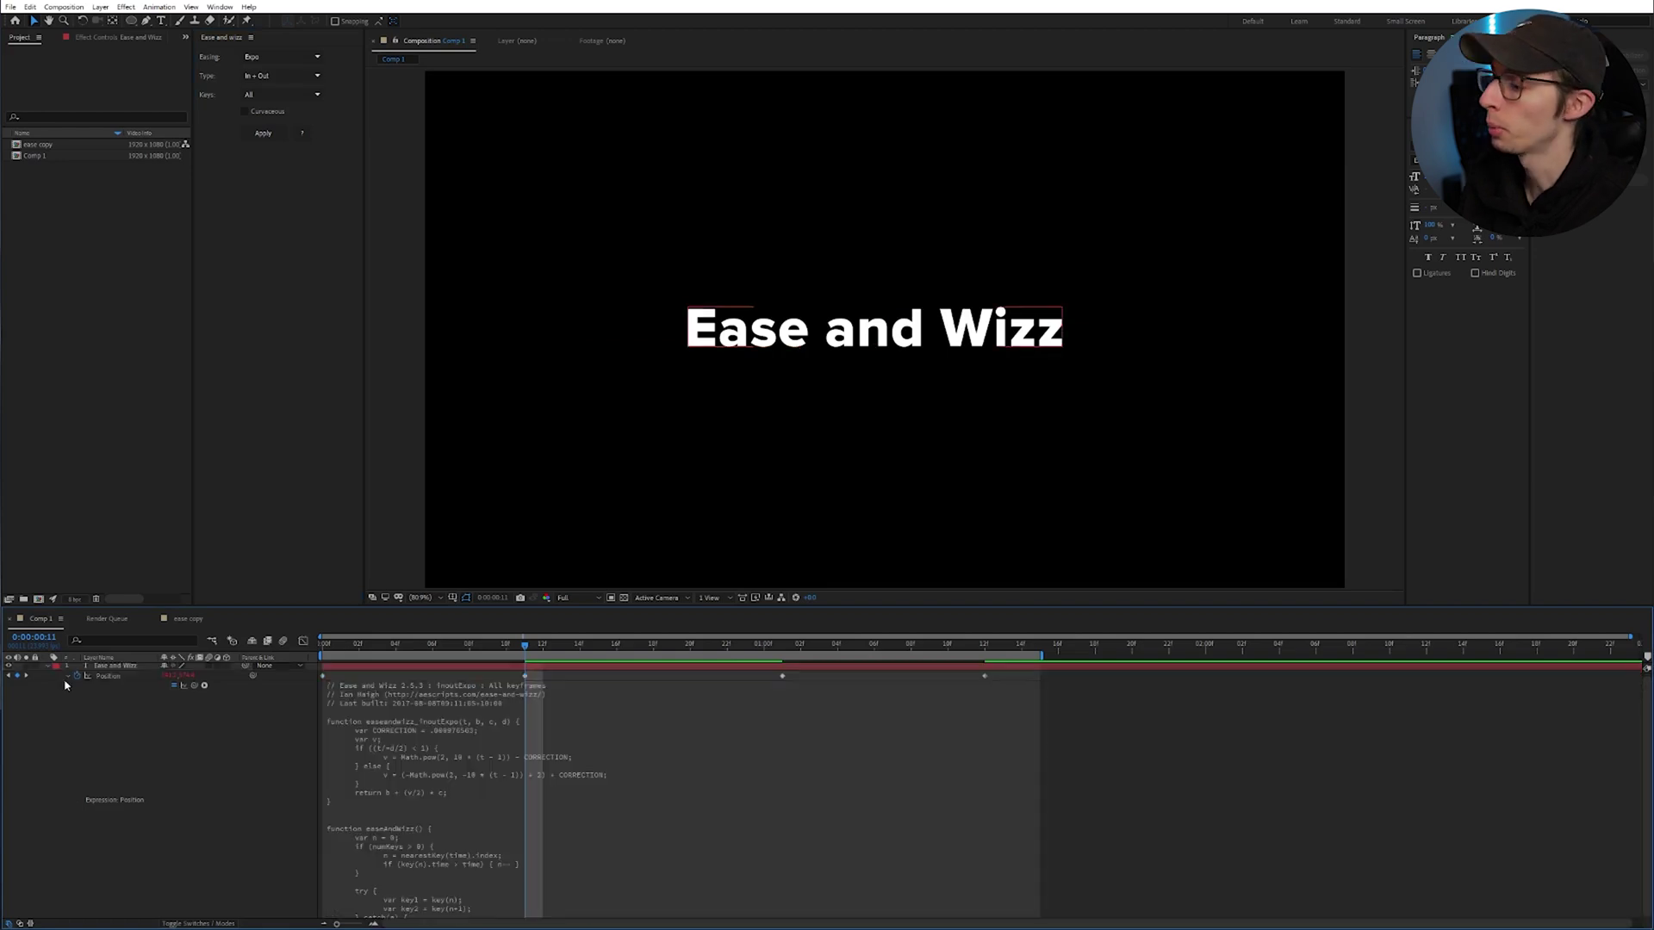
pyautogui.click(67, 680)
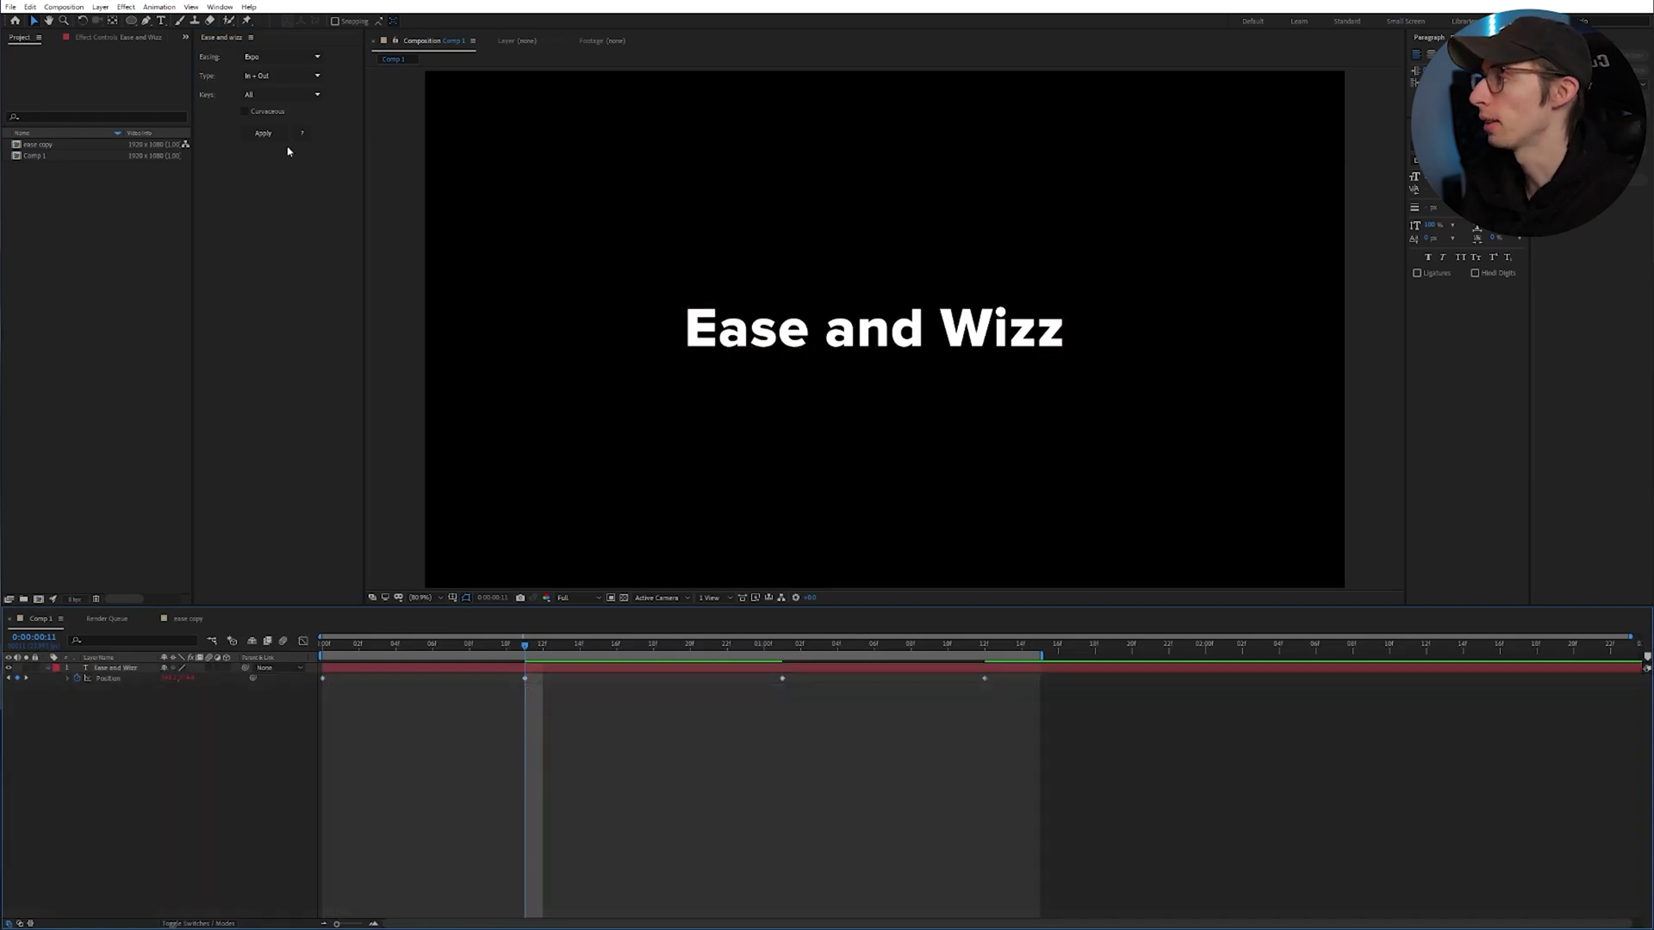
pyautogui.press('space')
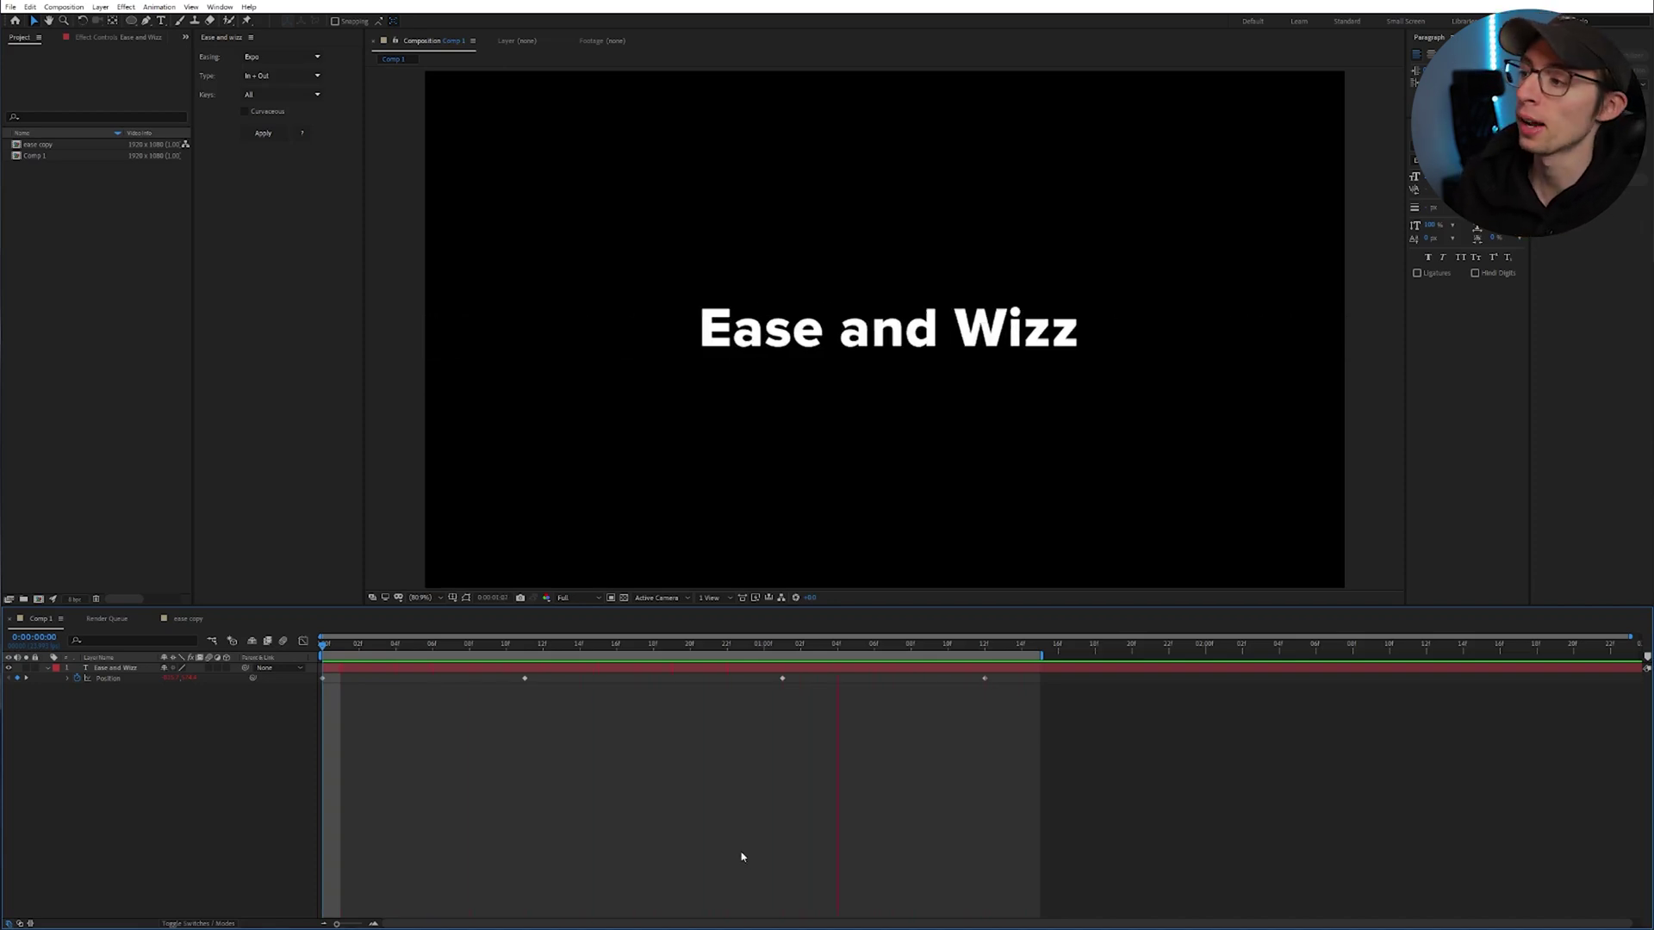
# With the title's Position keyframes selected, tick Curvaceous in the Ease and Wizz panel
pyautogui.click(108, 678)
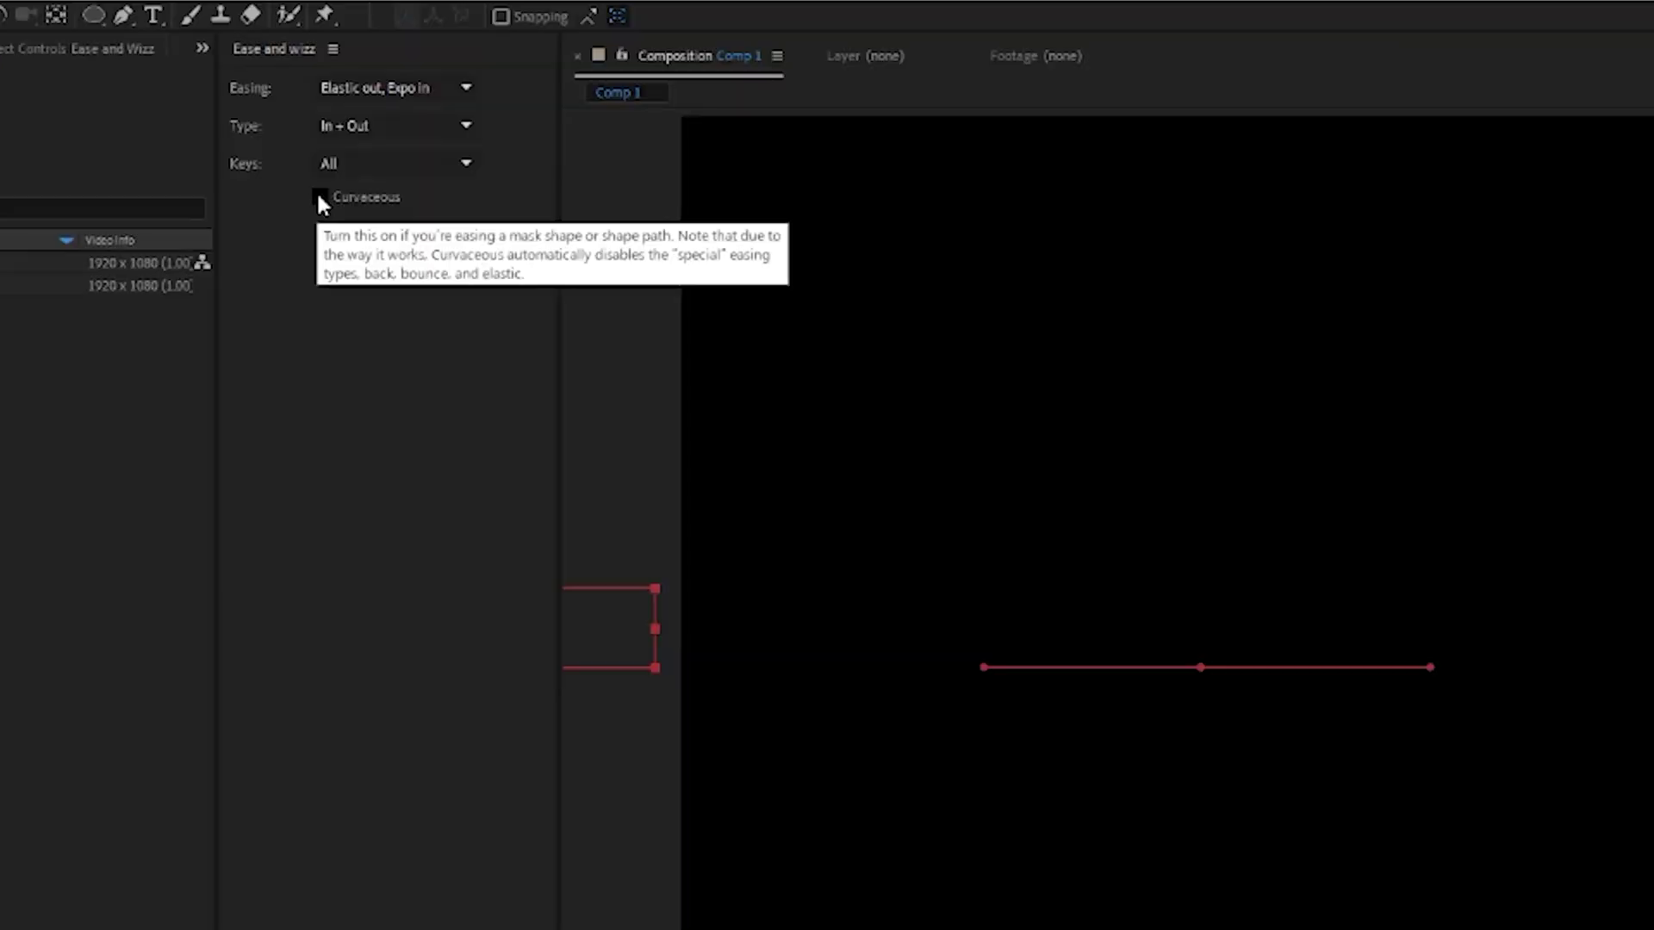
pyautogui.click(321, 200)
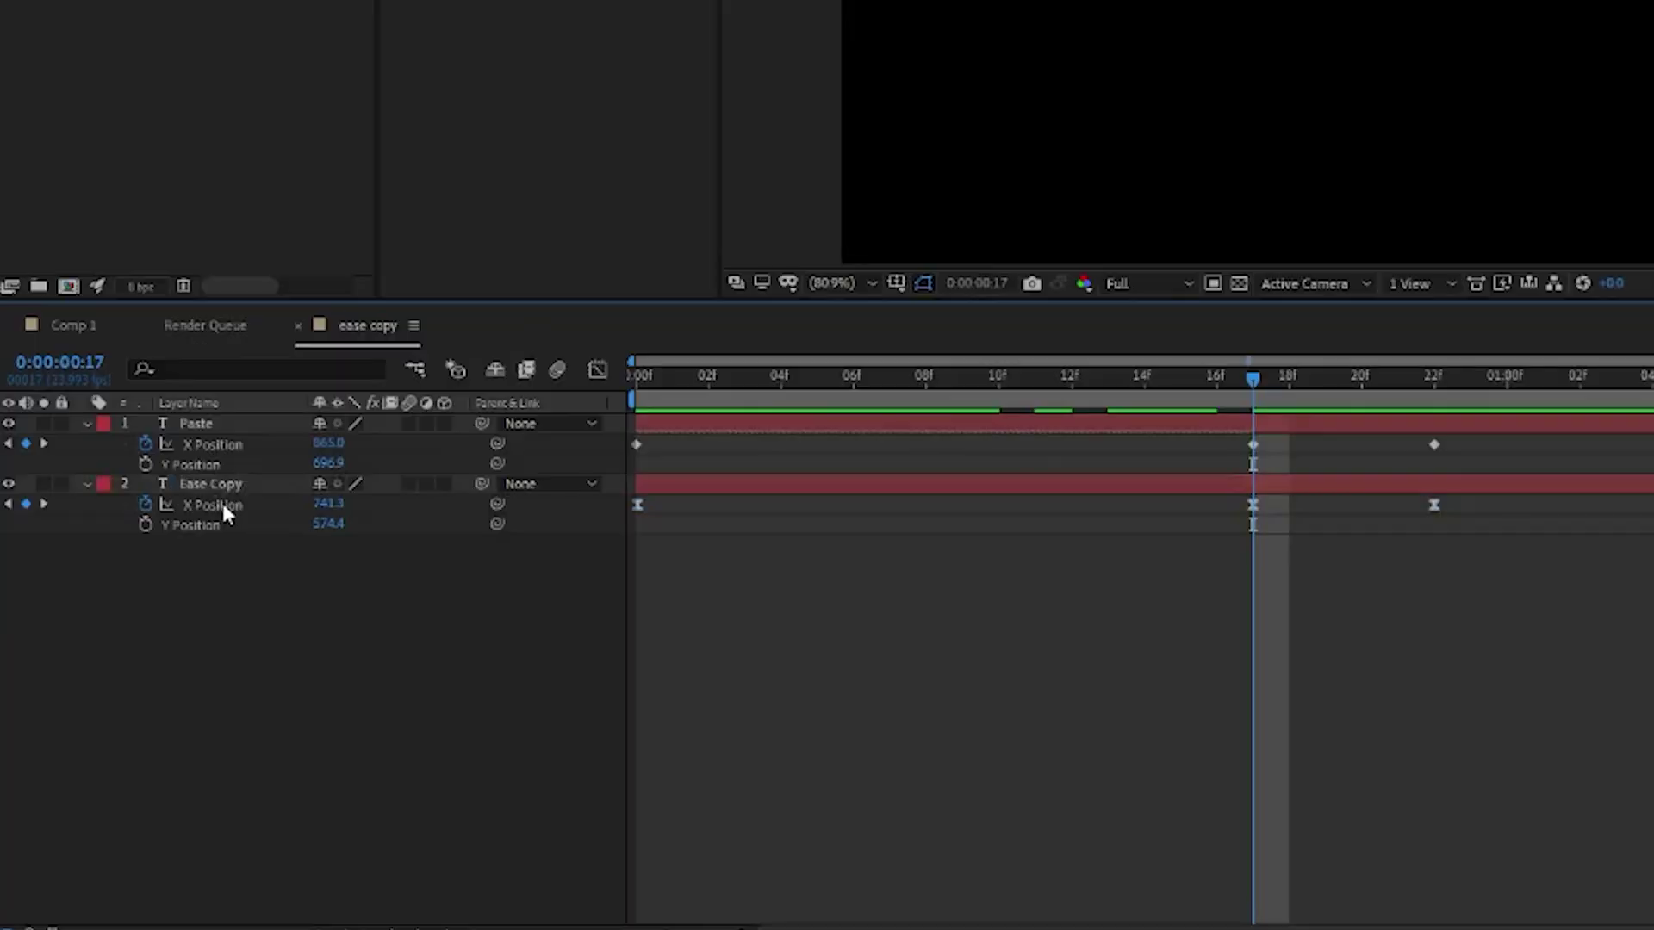
# Paste Ease Copy's X Position easing onto the Paste layer's X Position keyframes and view the Graph Editor
pyautogui.click(222, 503)
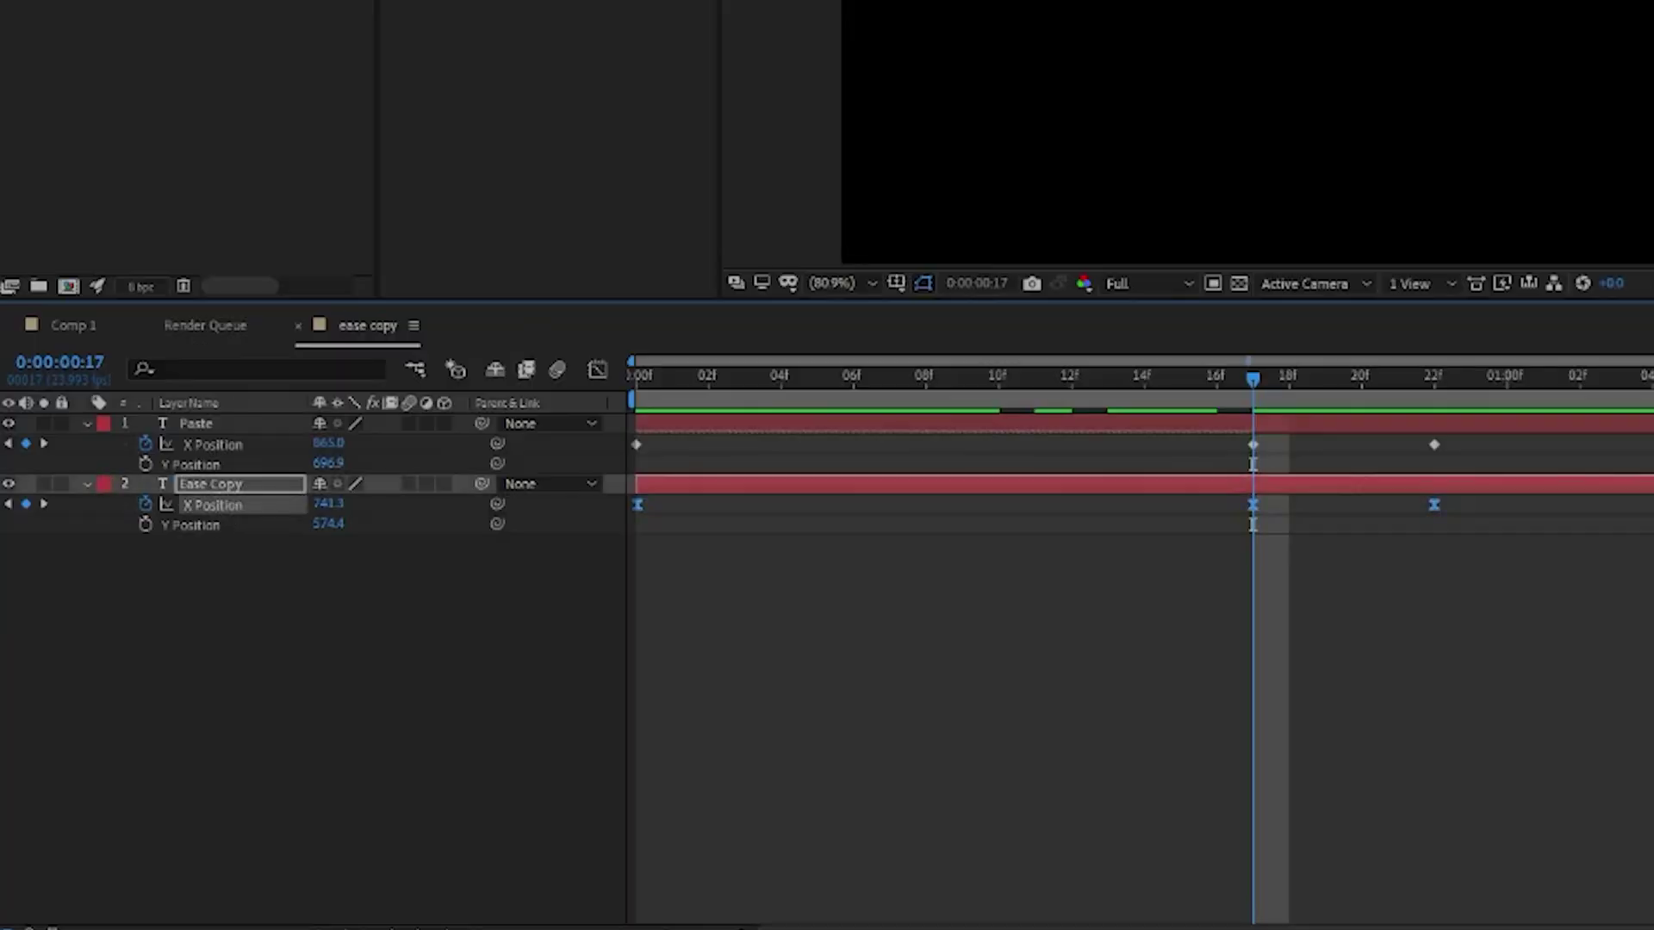
pyautogui.click(223, 446)
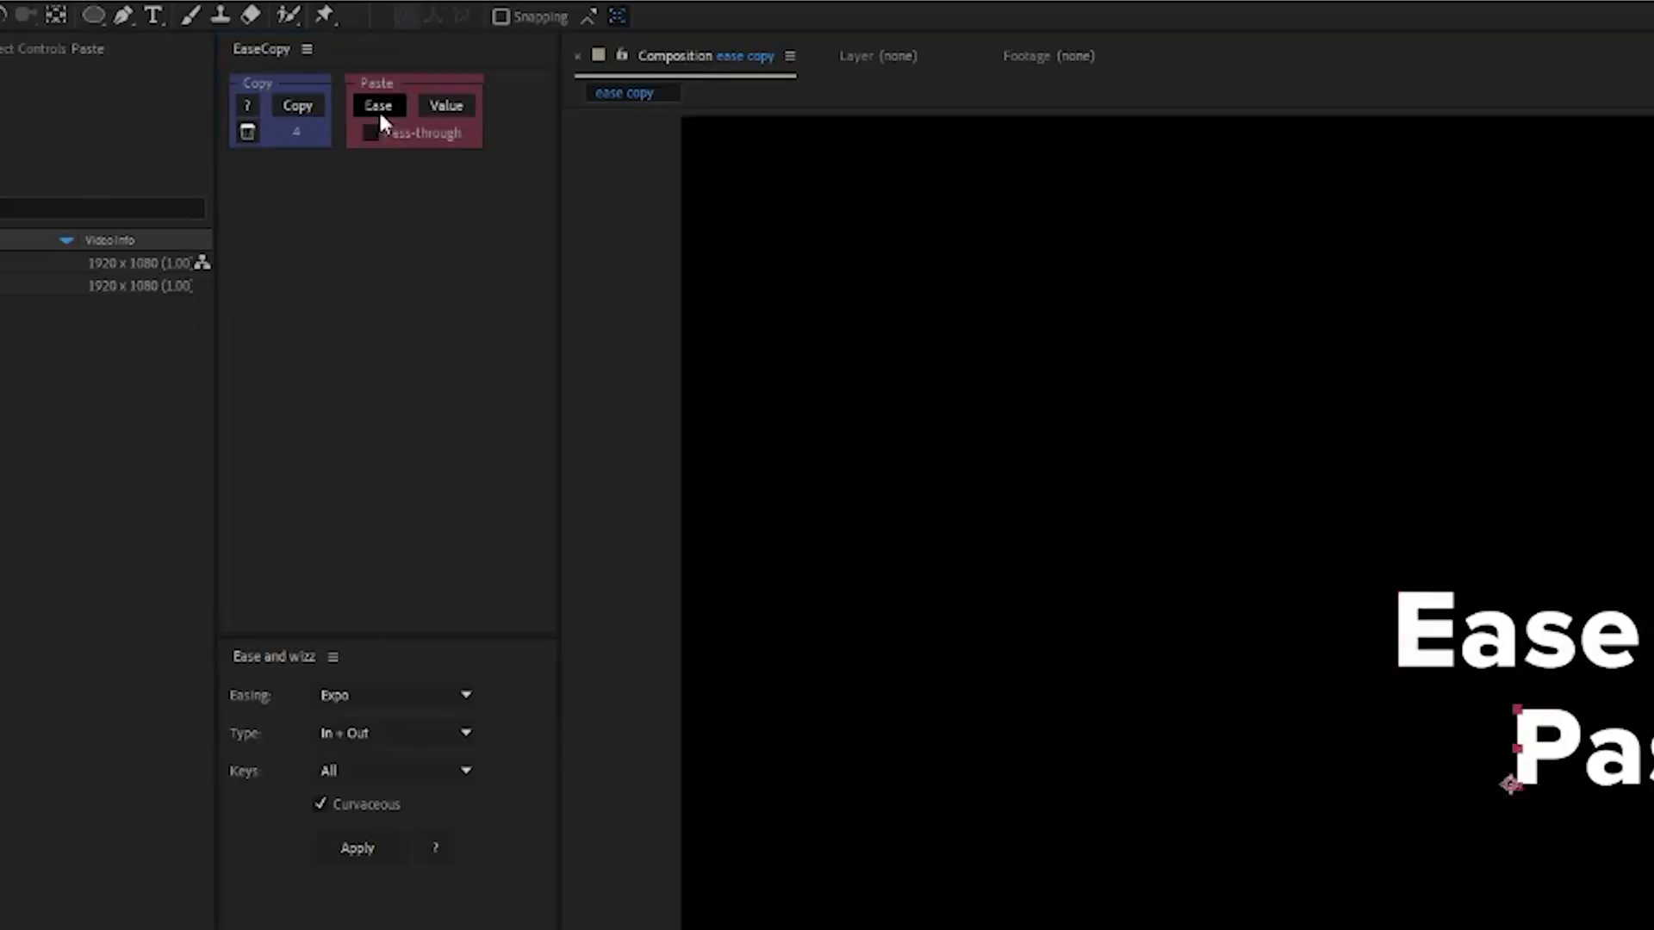
pyautogui.click(273, 66)
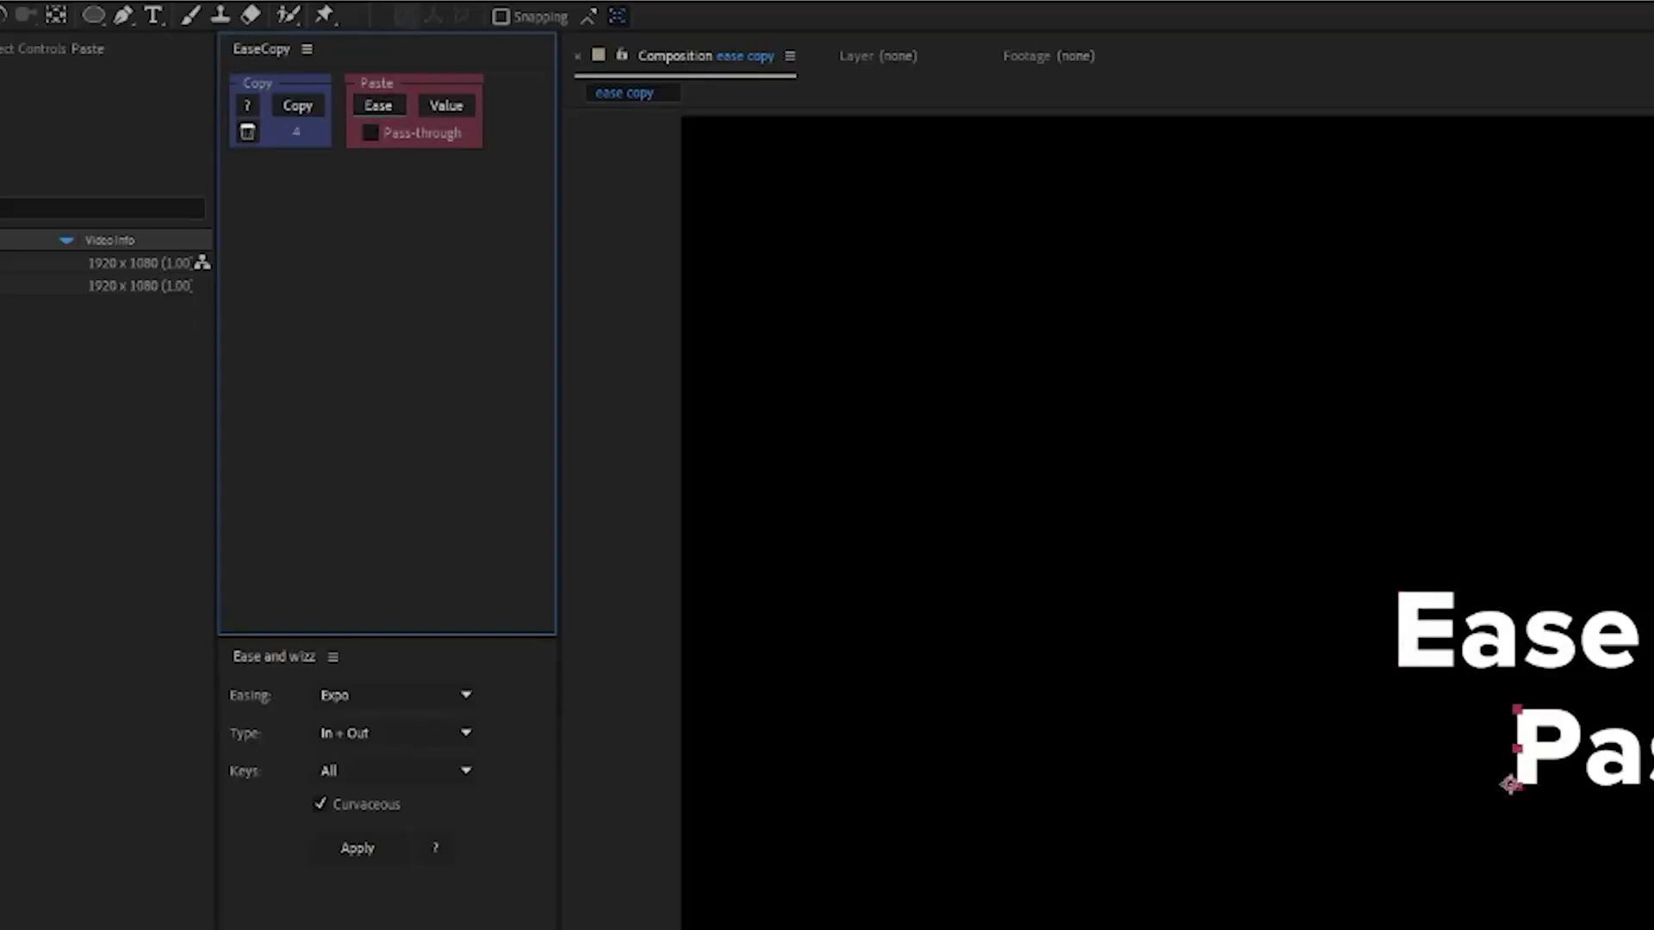
pyautogui.click(303, 641)
# Compare the Ease Copy and Paste X Position curves, return to keyframe view at frame 17, and preview
pyautogui.click(142, 632)
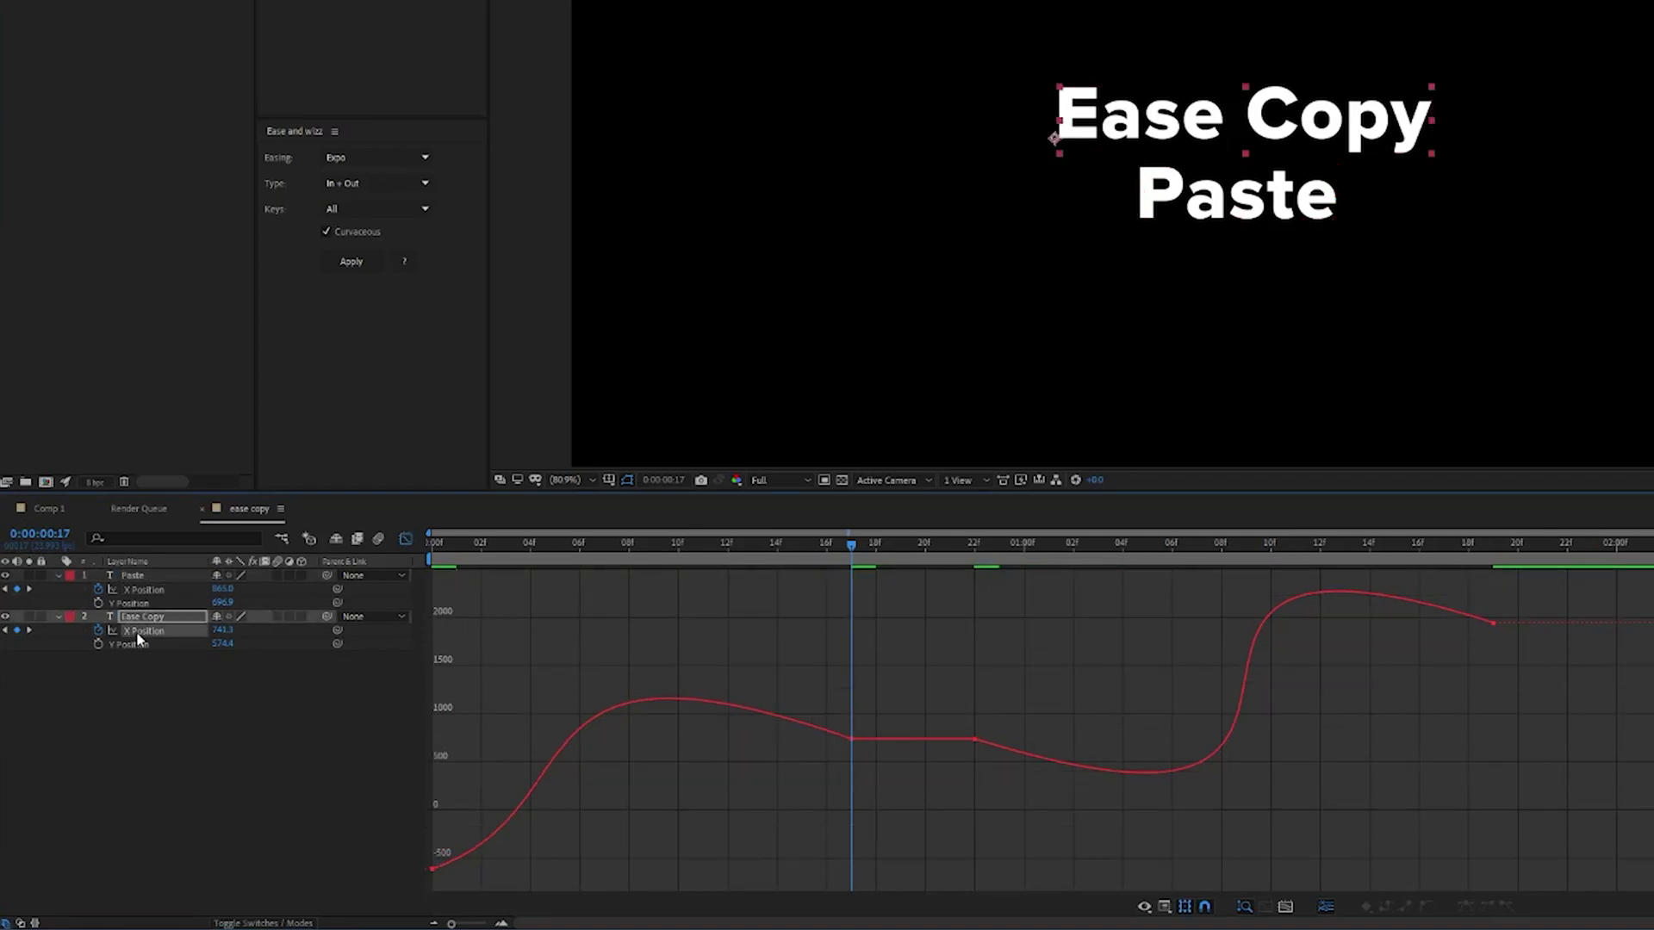
pyautogui.click(145, 591)
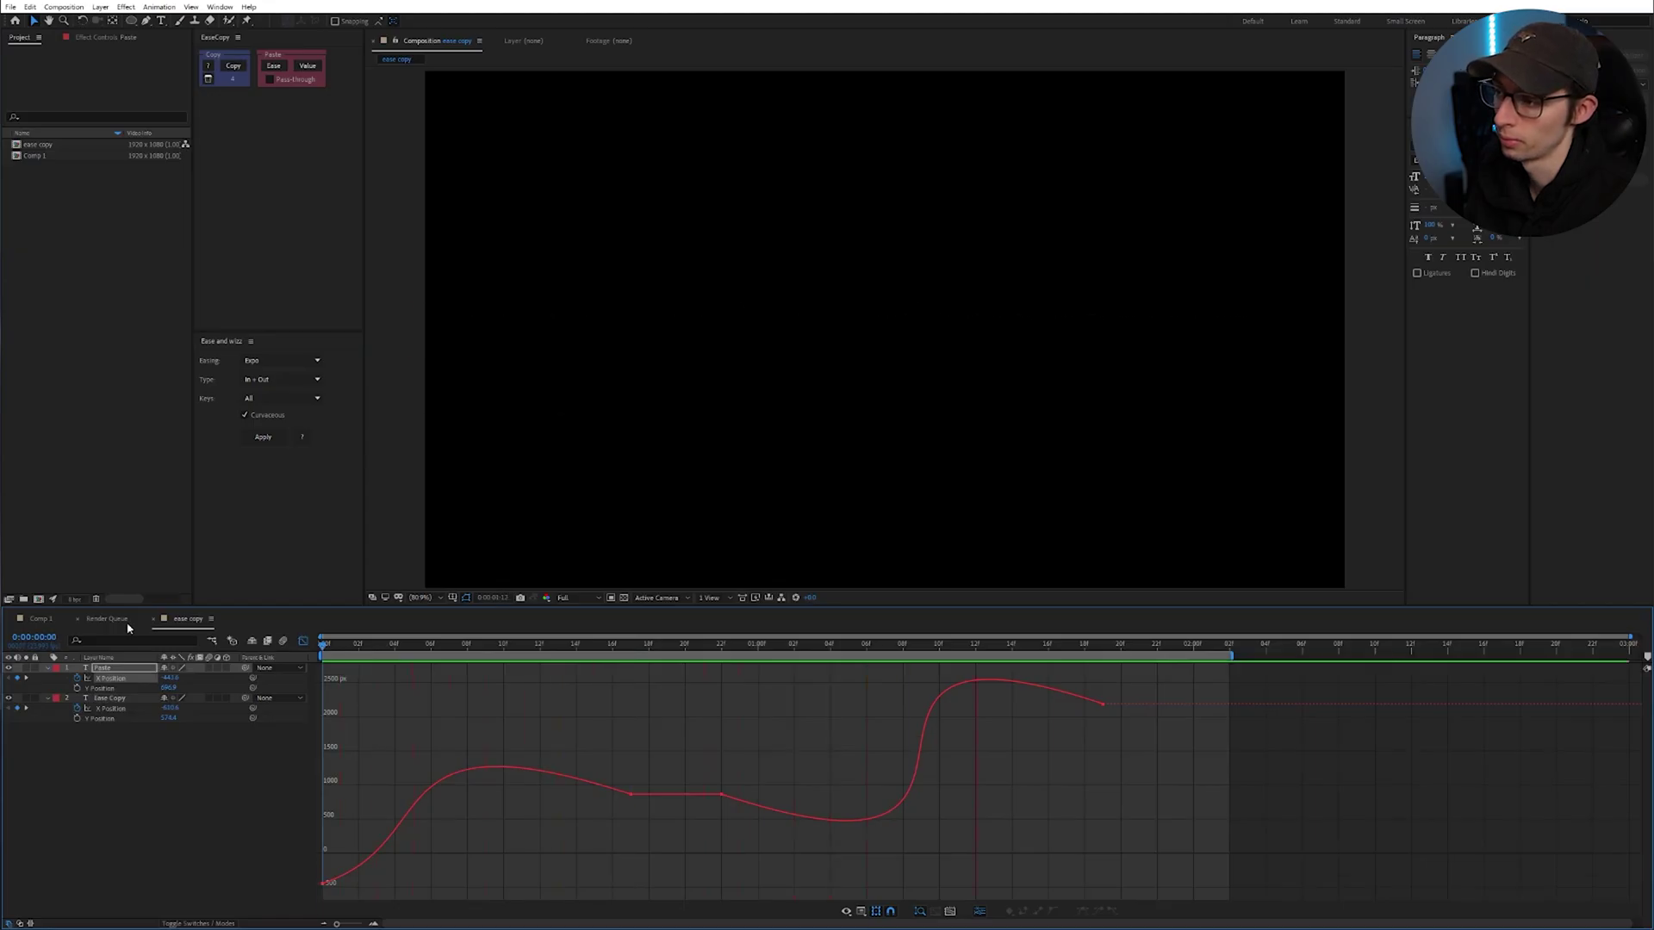
pyautogui.click(303, 641)
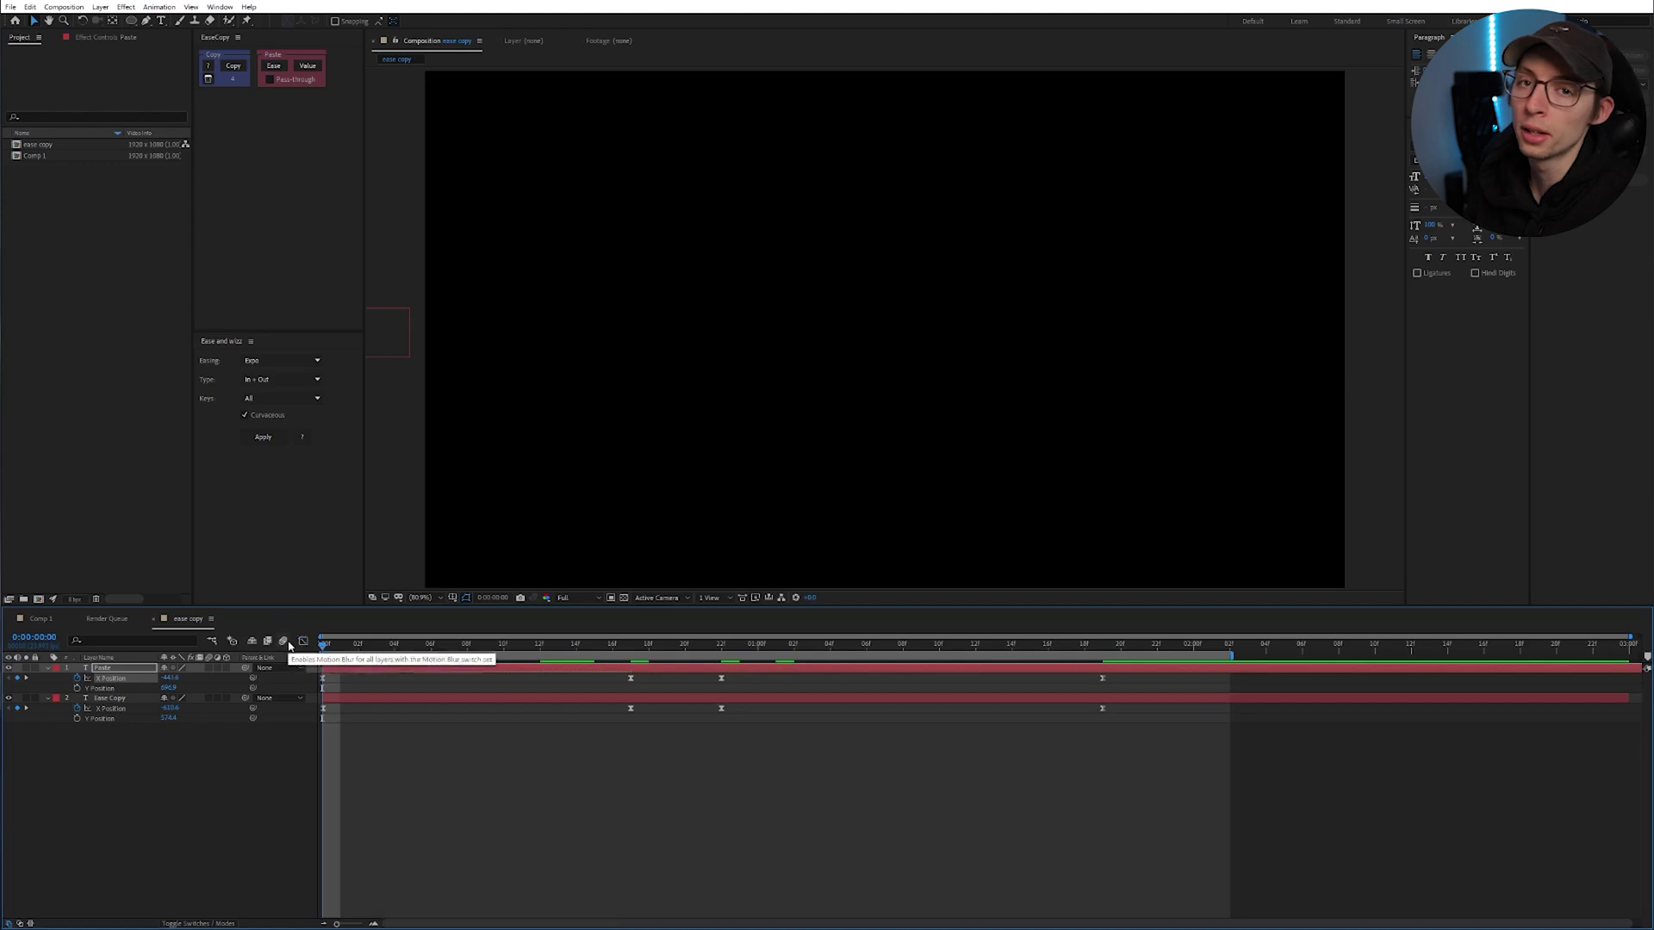
pyautogui.click(623, 648)
pyautogui.press('space')
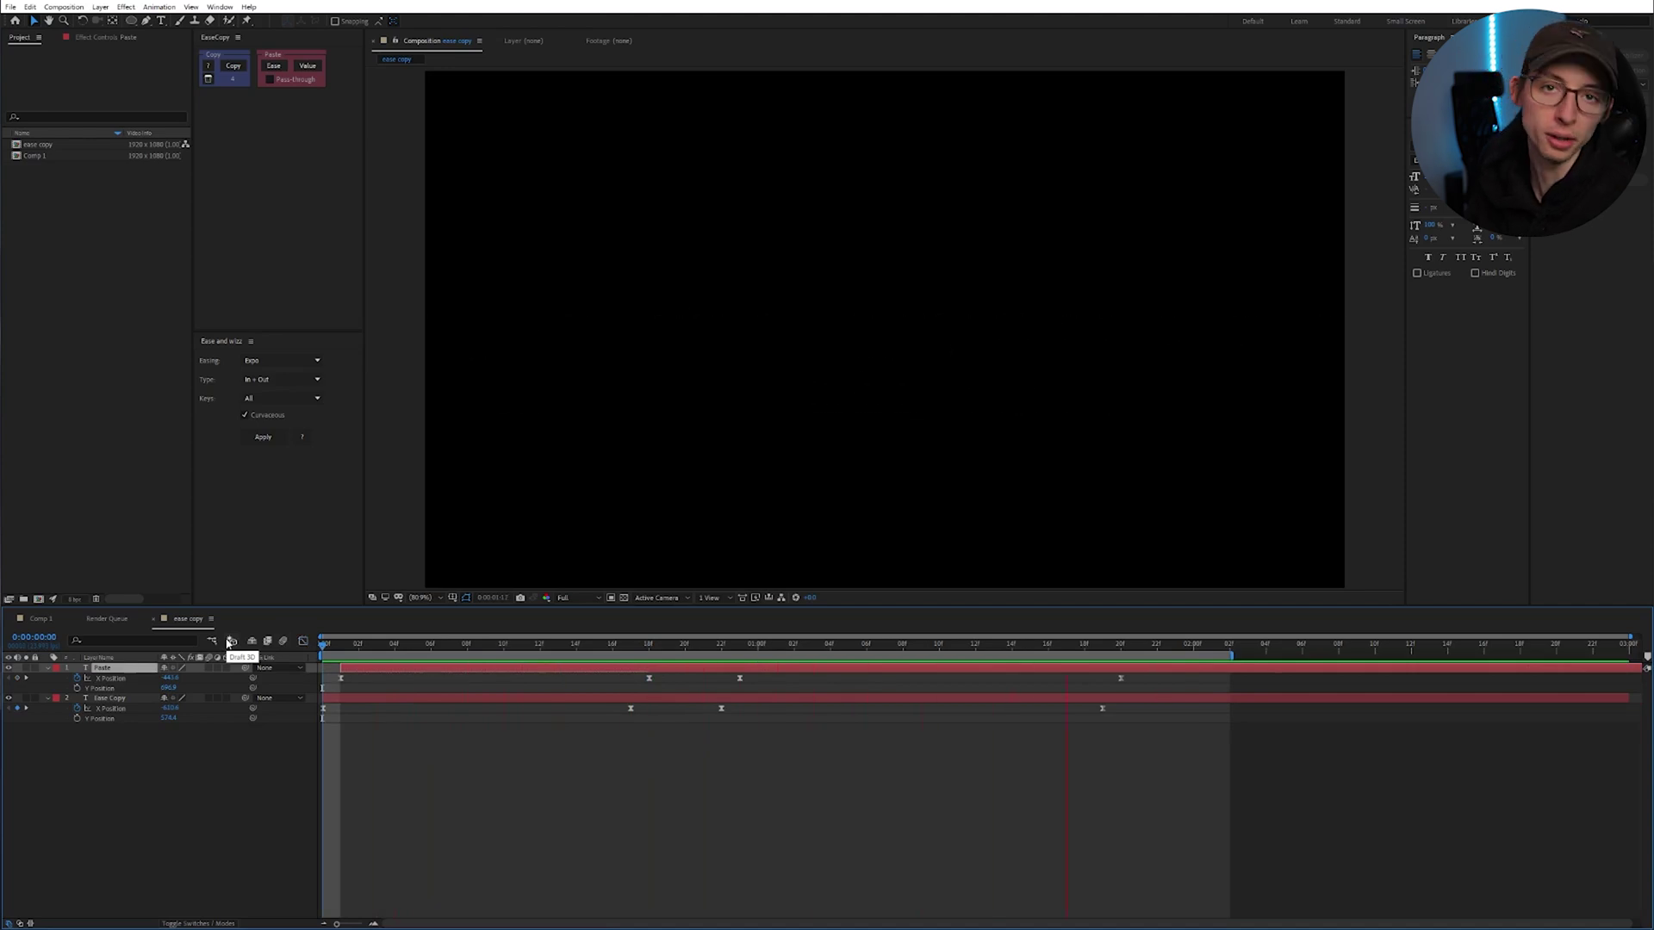
pyautogui.press('space')
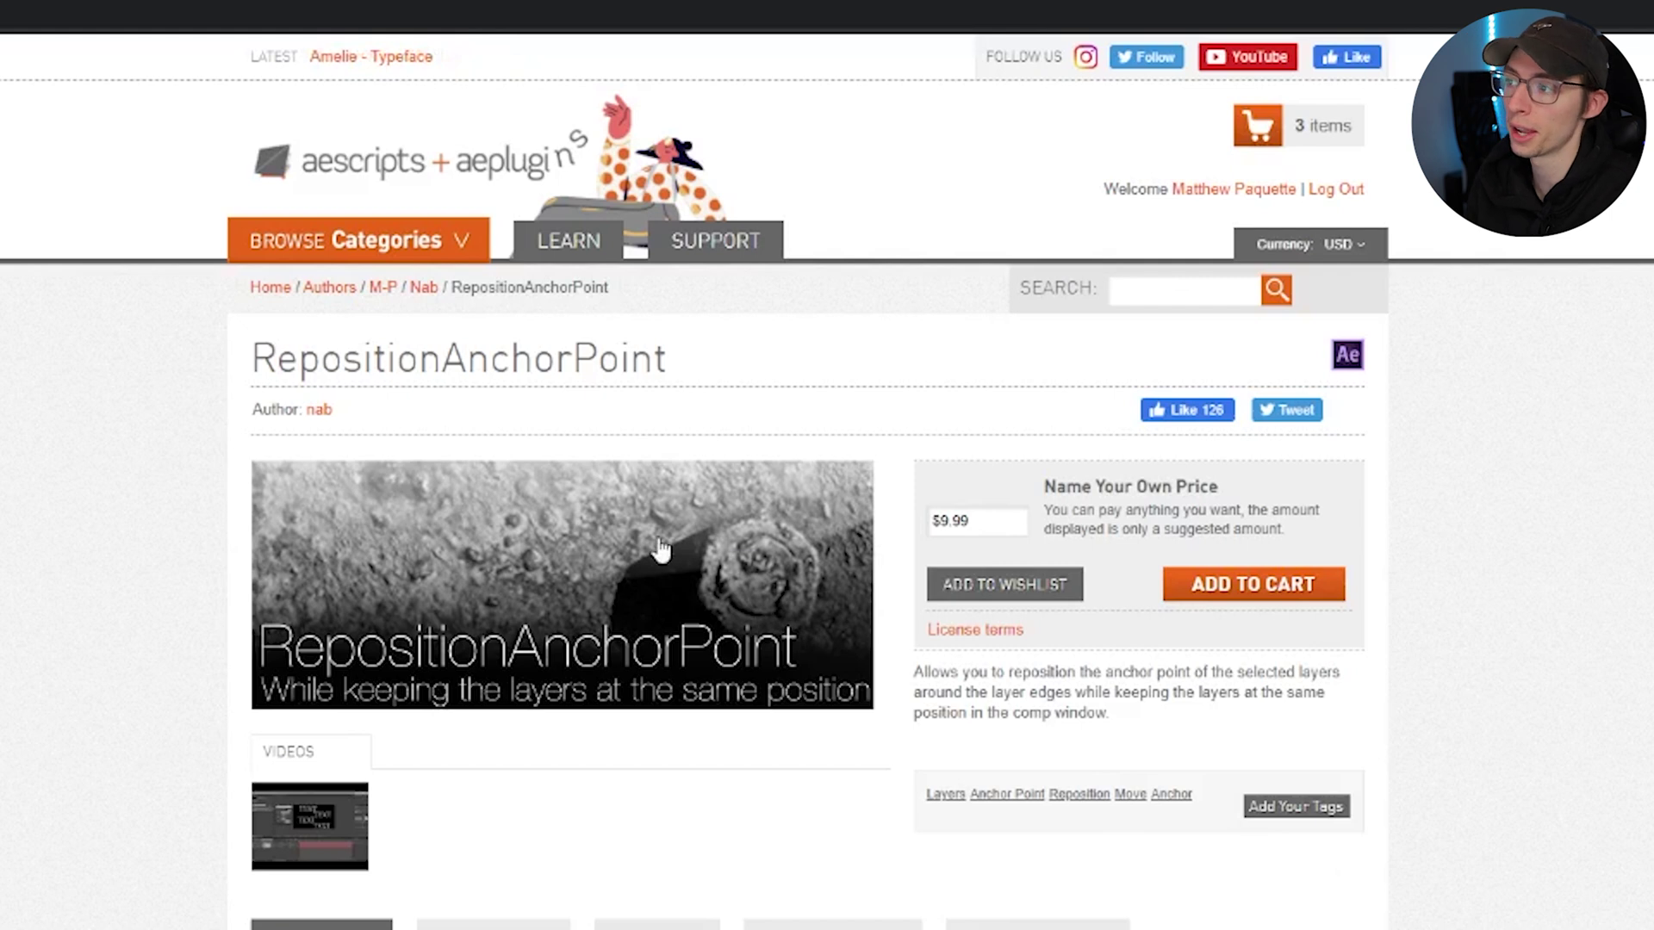
# Scroll the RepositionAnchorPoint page, then draw a rectangle shape in the After Effects comp
pyautogui.scroll(-5, 911, 786)
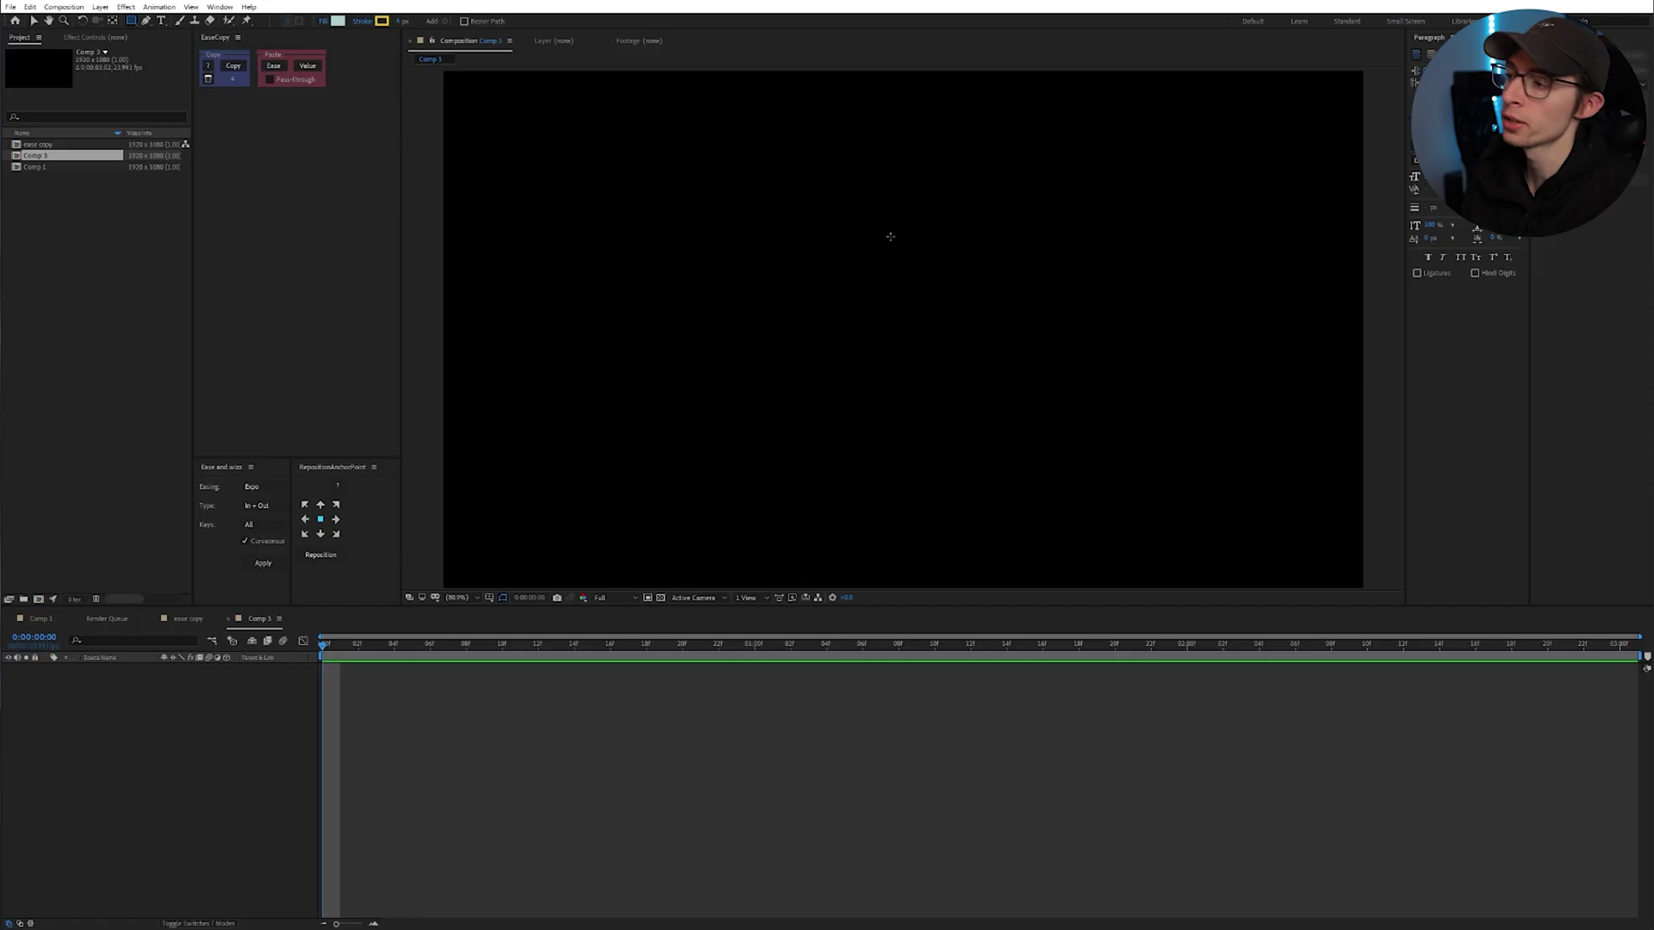
pyautogui.moveTo(651, 193)
pyautogui.mouseDown()
pyautogui.moveTo(1120, 461)
pyautogui.moveTo(1267, 504)
pyautogui.moveTo(1302, 535)
pyautogui.moveTo(943, 470)
pyautogui.mouseUp()
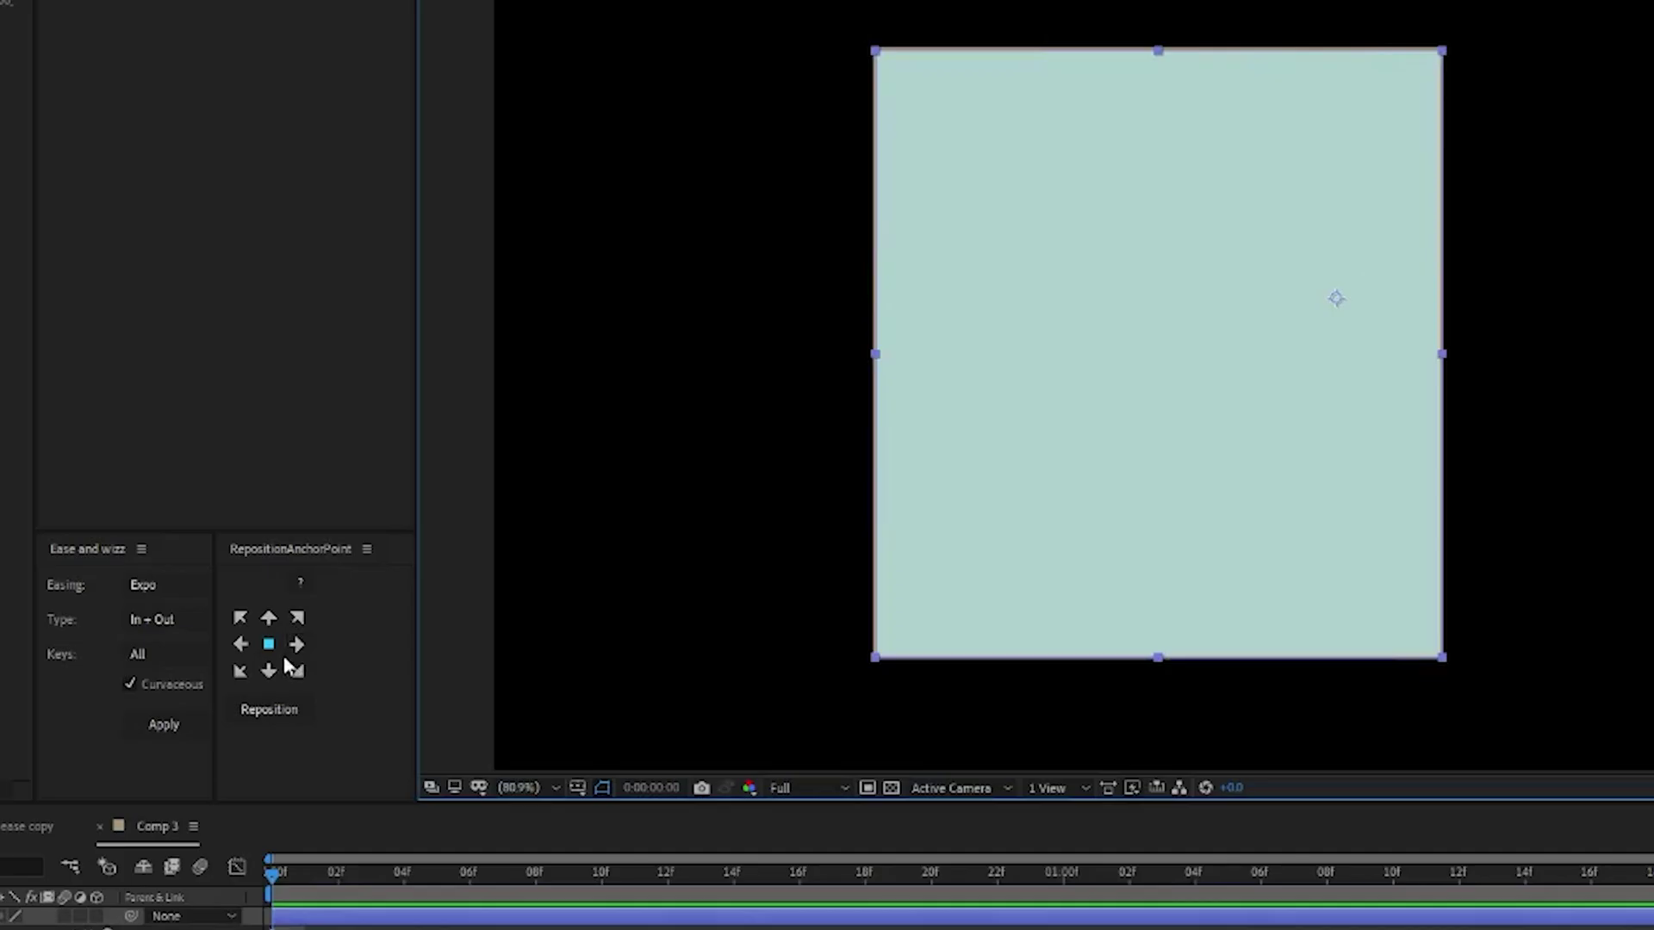
# Reposition the rectangle's anchor point to its centre and drag the rectangle right
pyautogui.click(321, 520)
pyautogui.click(334, 555)
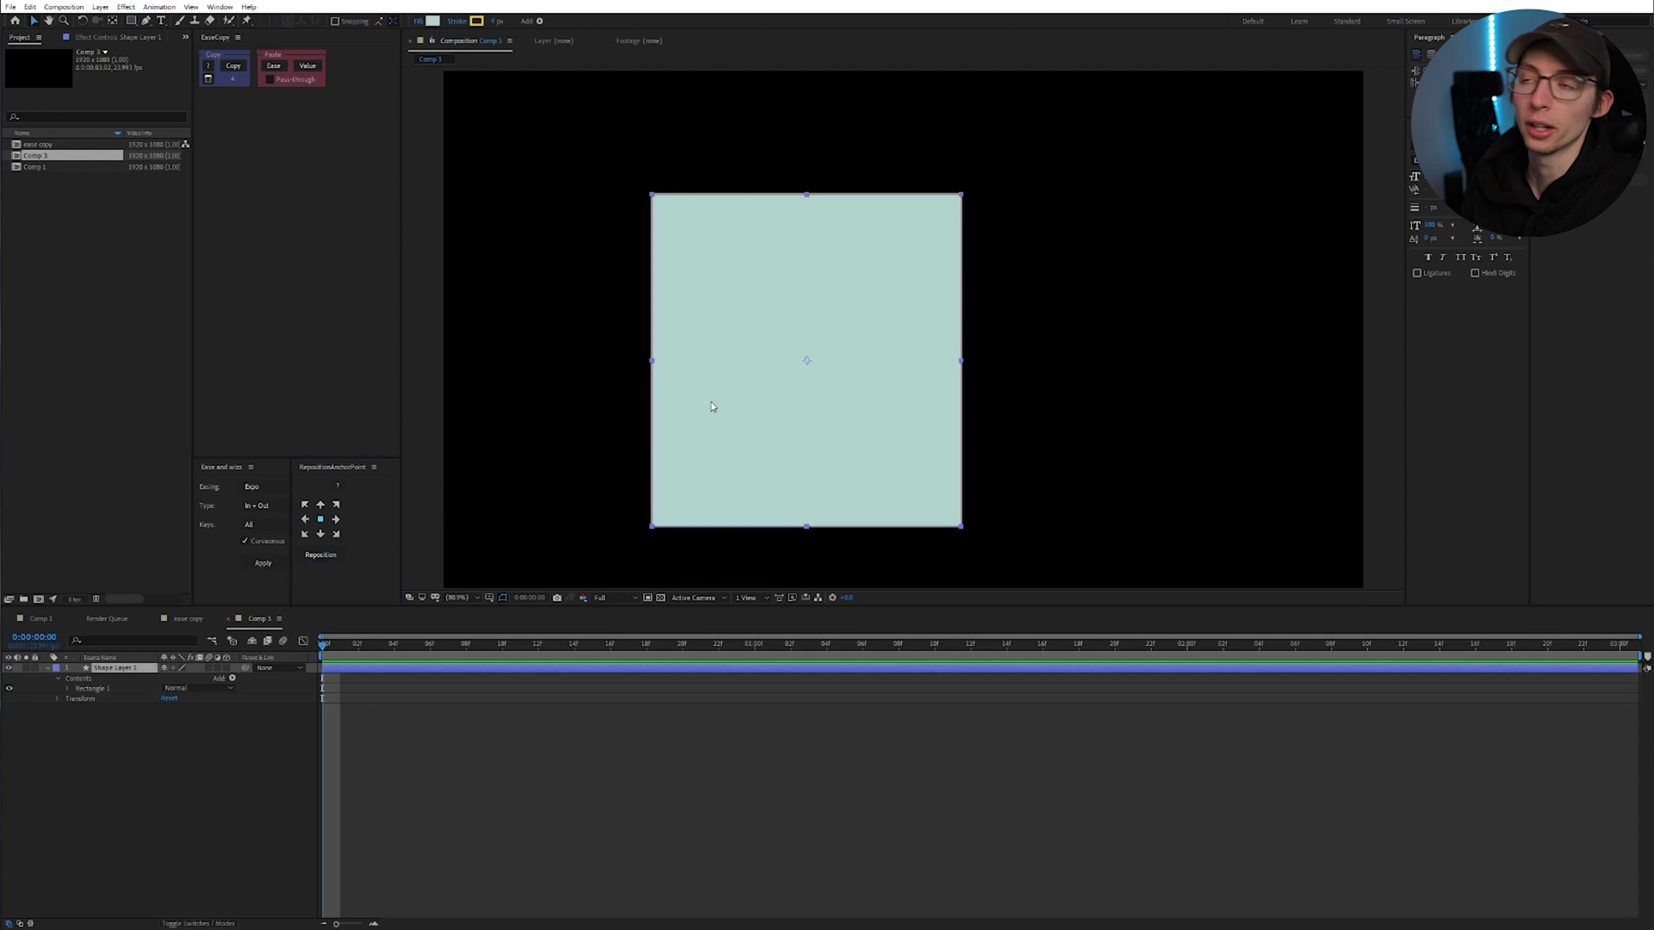
pyautogui.moveTo(712, 406); pyautogui.dragTo(923, 405)
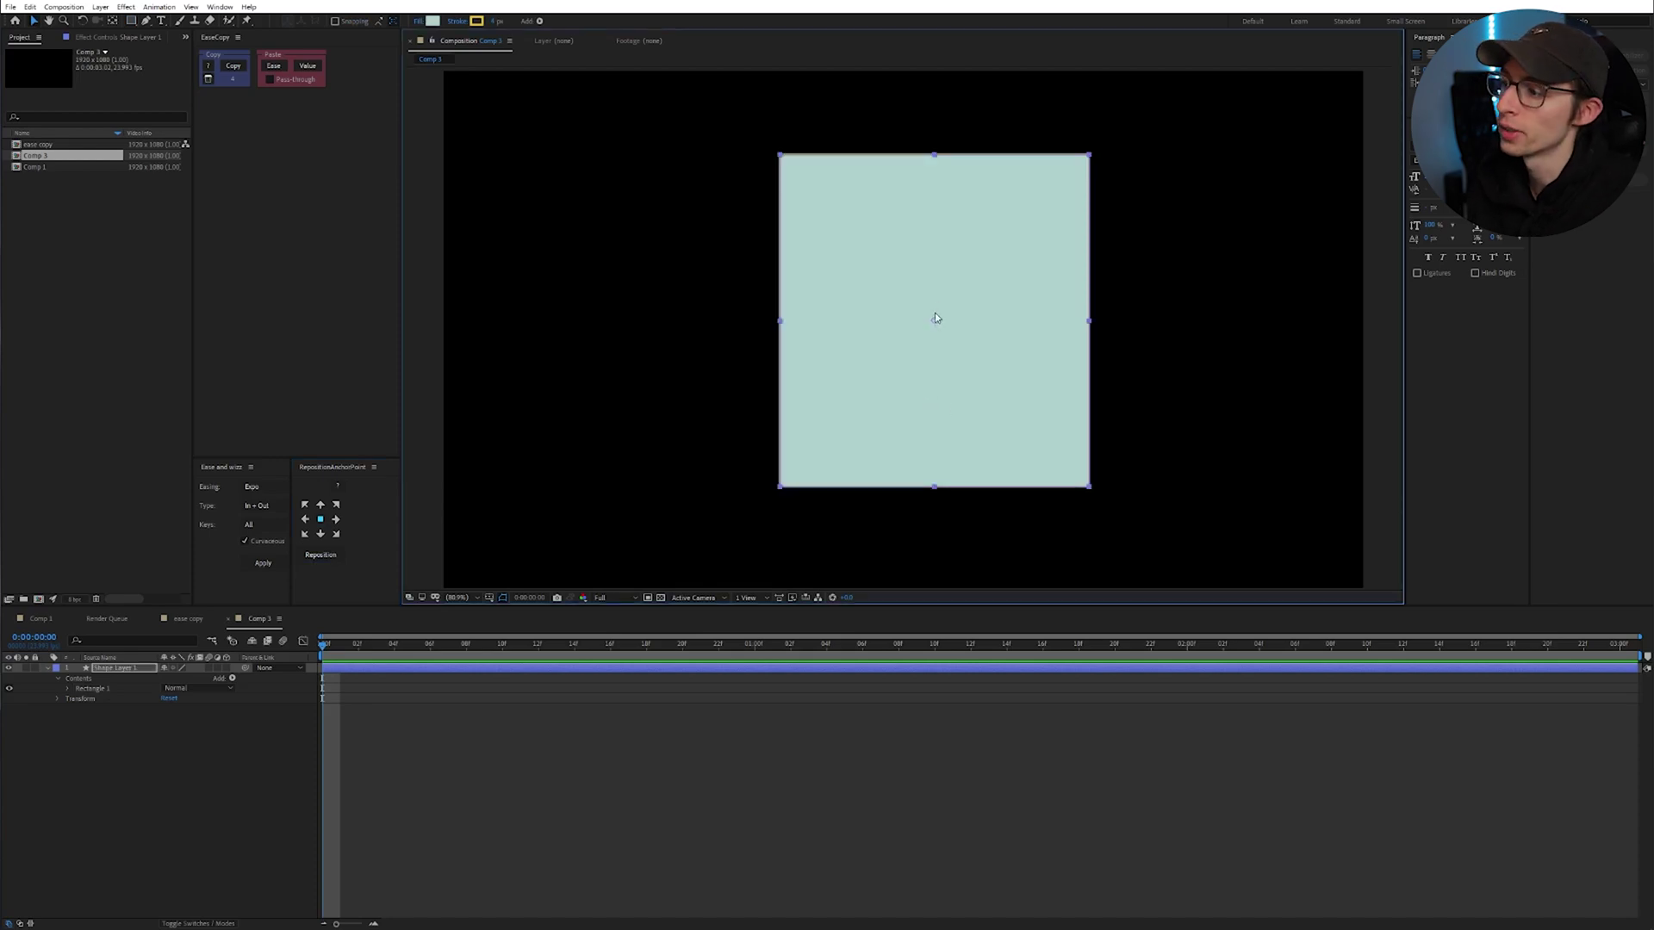
# Switch back to the RepositionAnchorPoint web page in Chrome and scroll it
pyautogui.hotkey('alt', 'Tab')
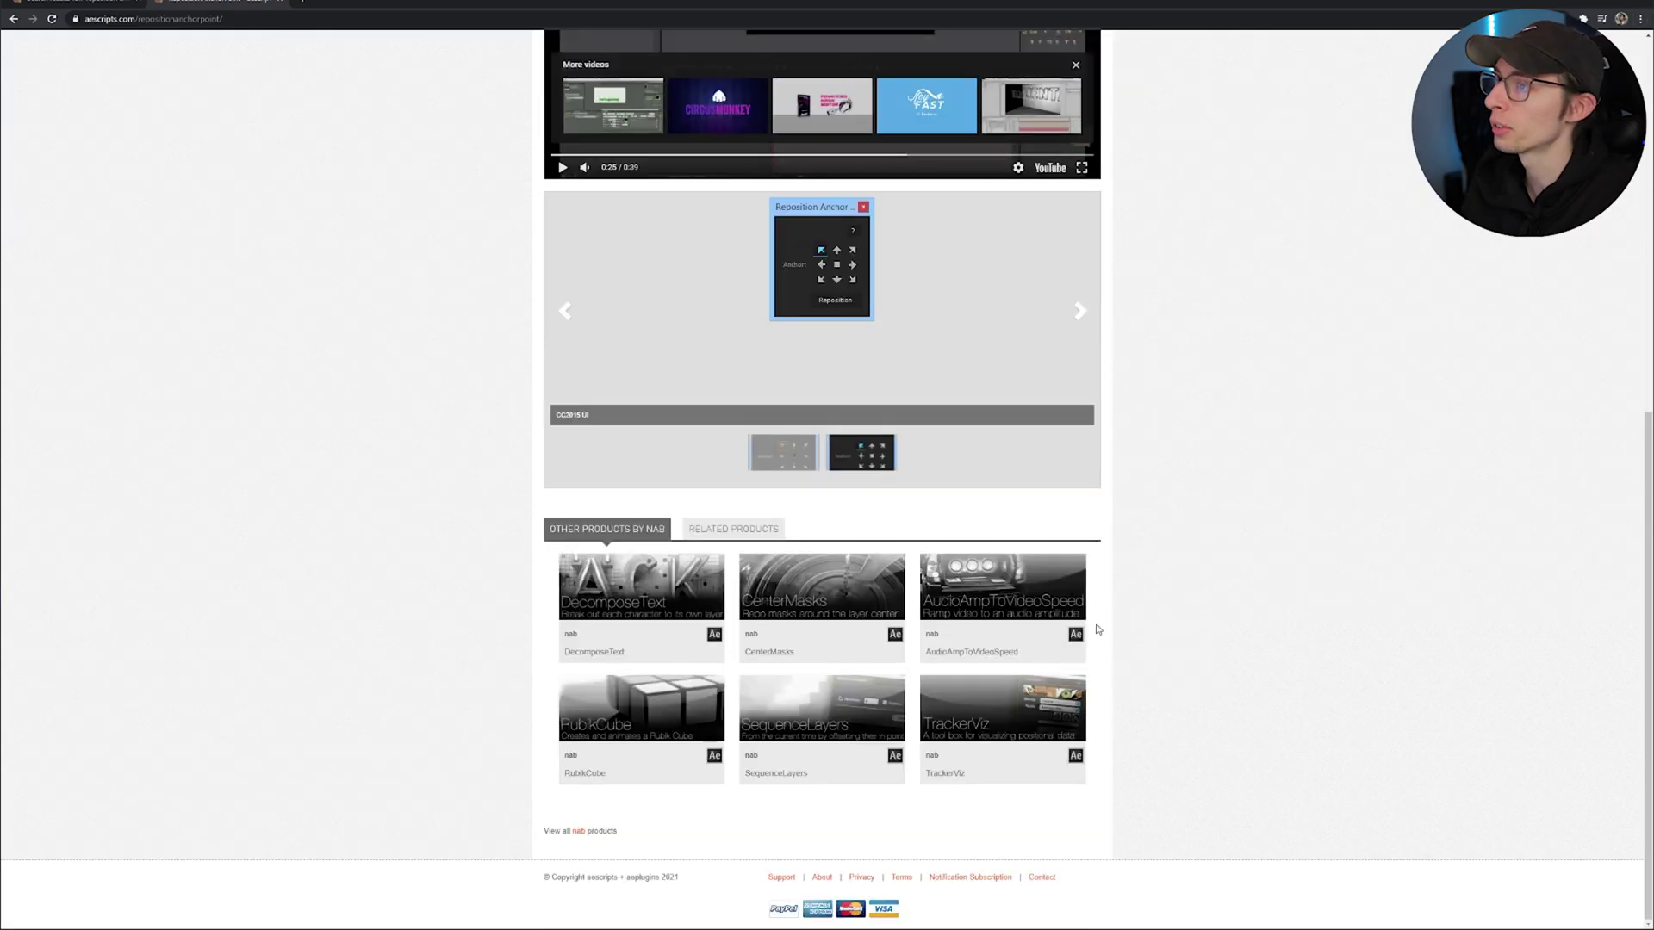
pyautogui.scroll(4, 1099, 630)
pyautogui.scroll(-4, 1099, 630)
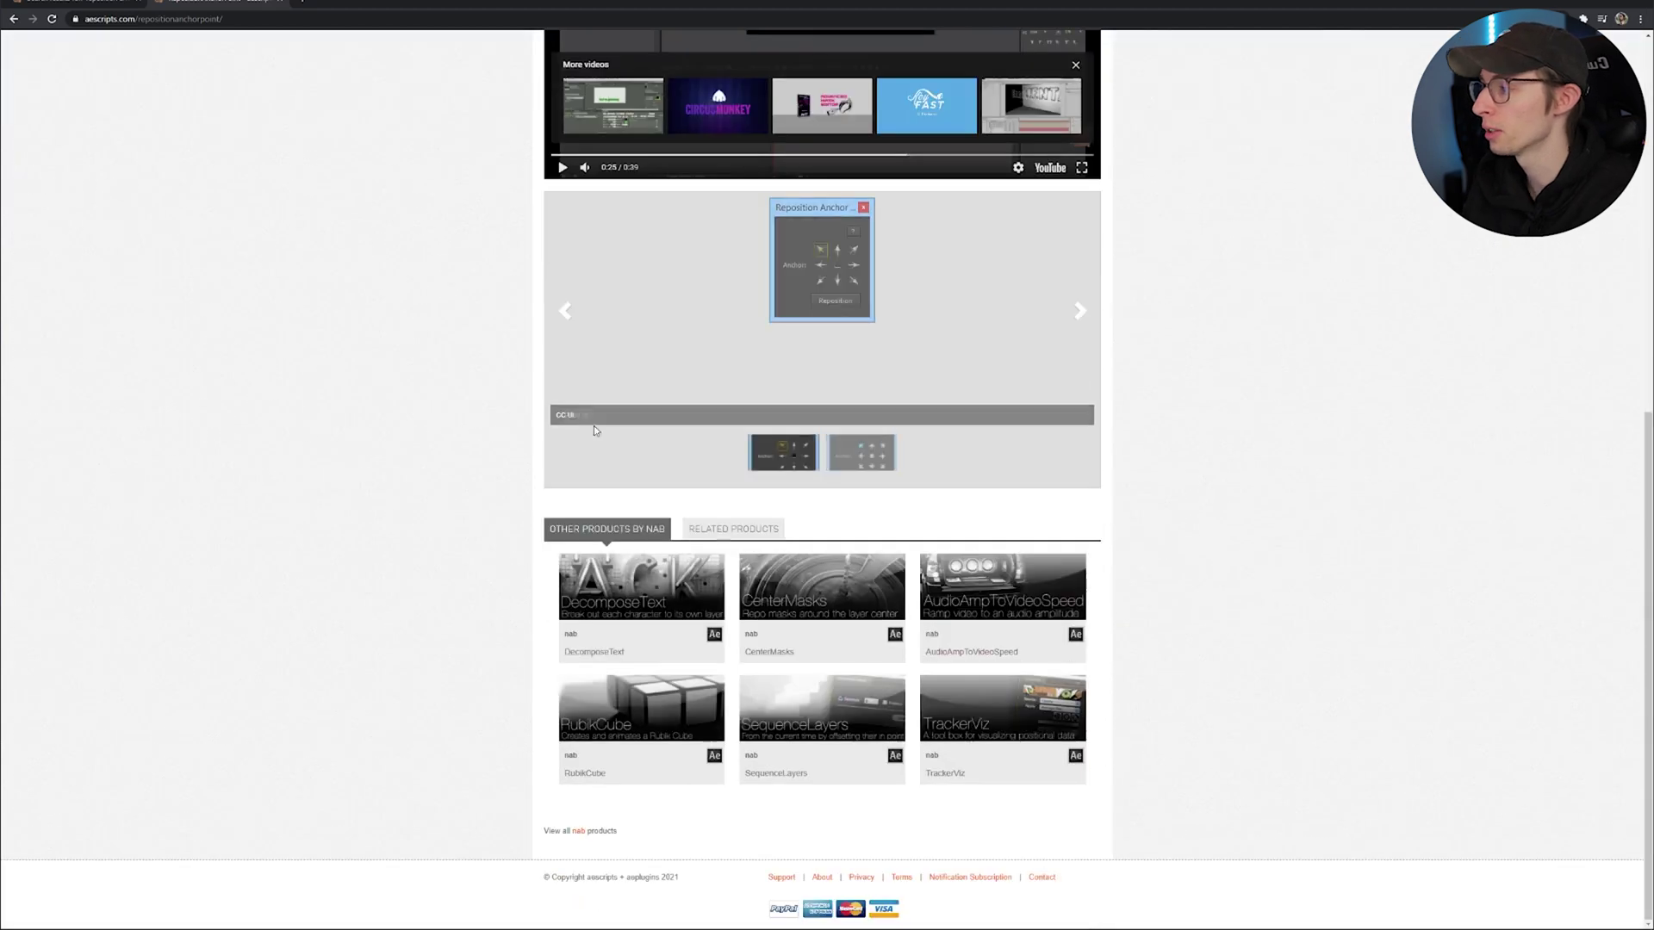
# Browse the author's related products and scroll through the TextEvo 2 page's features and directions
pyautogui.click(749, 534)
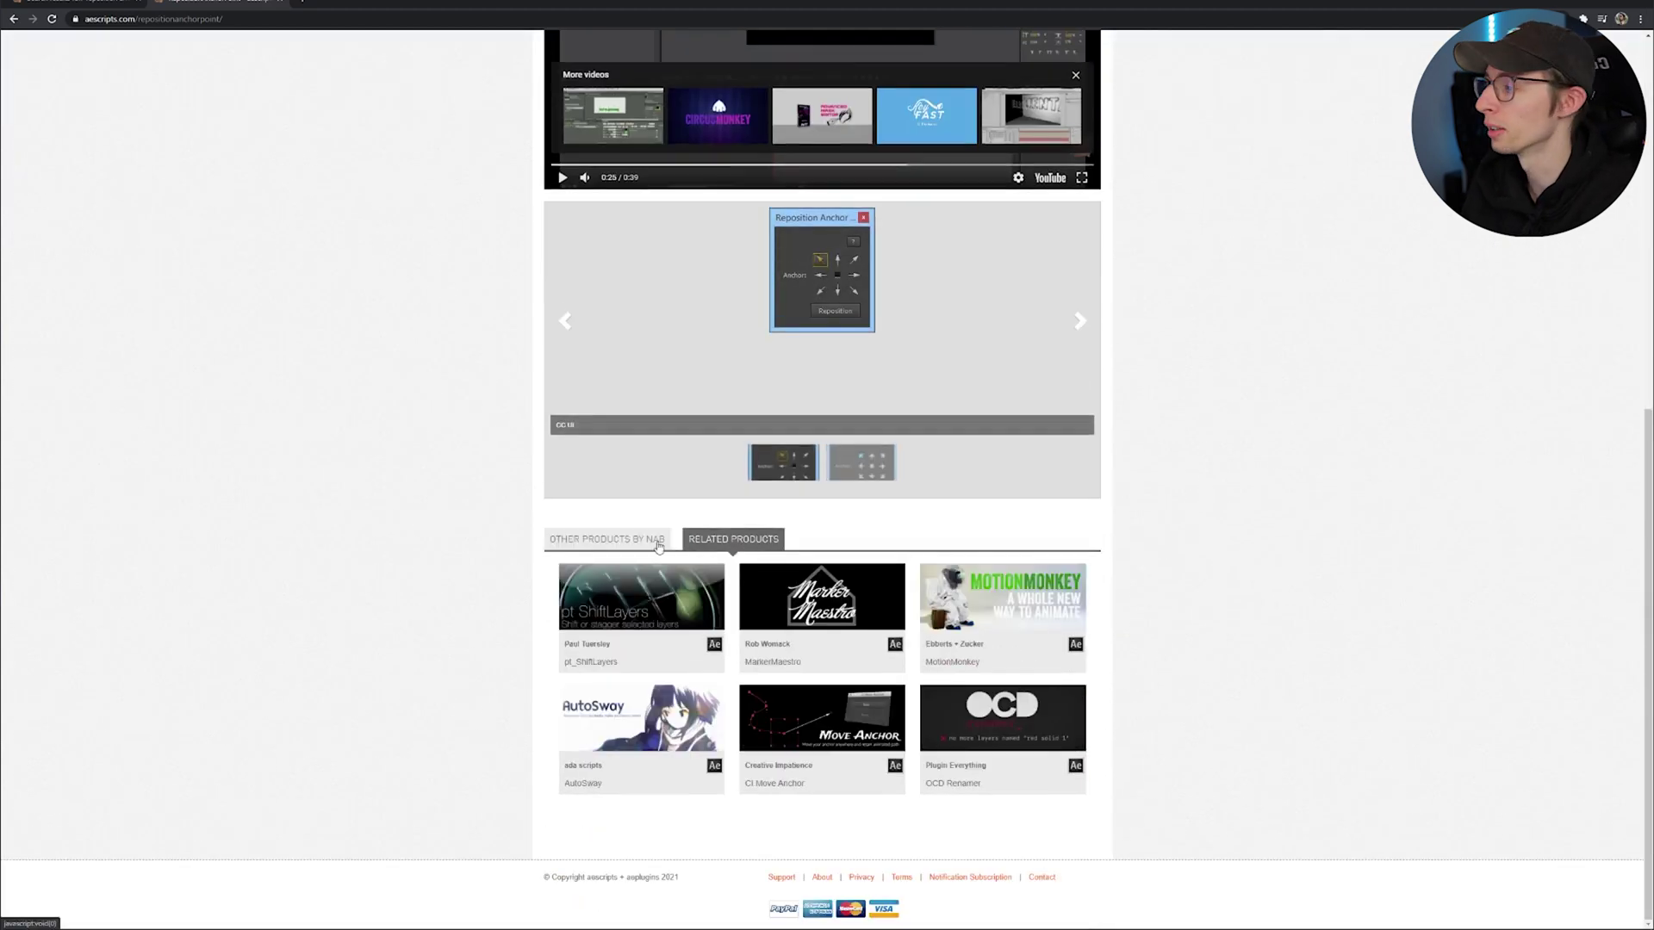
pyautogui.click(638, 532)
pyautogui.click(752, 634)
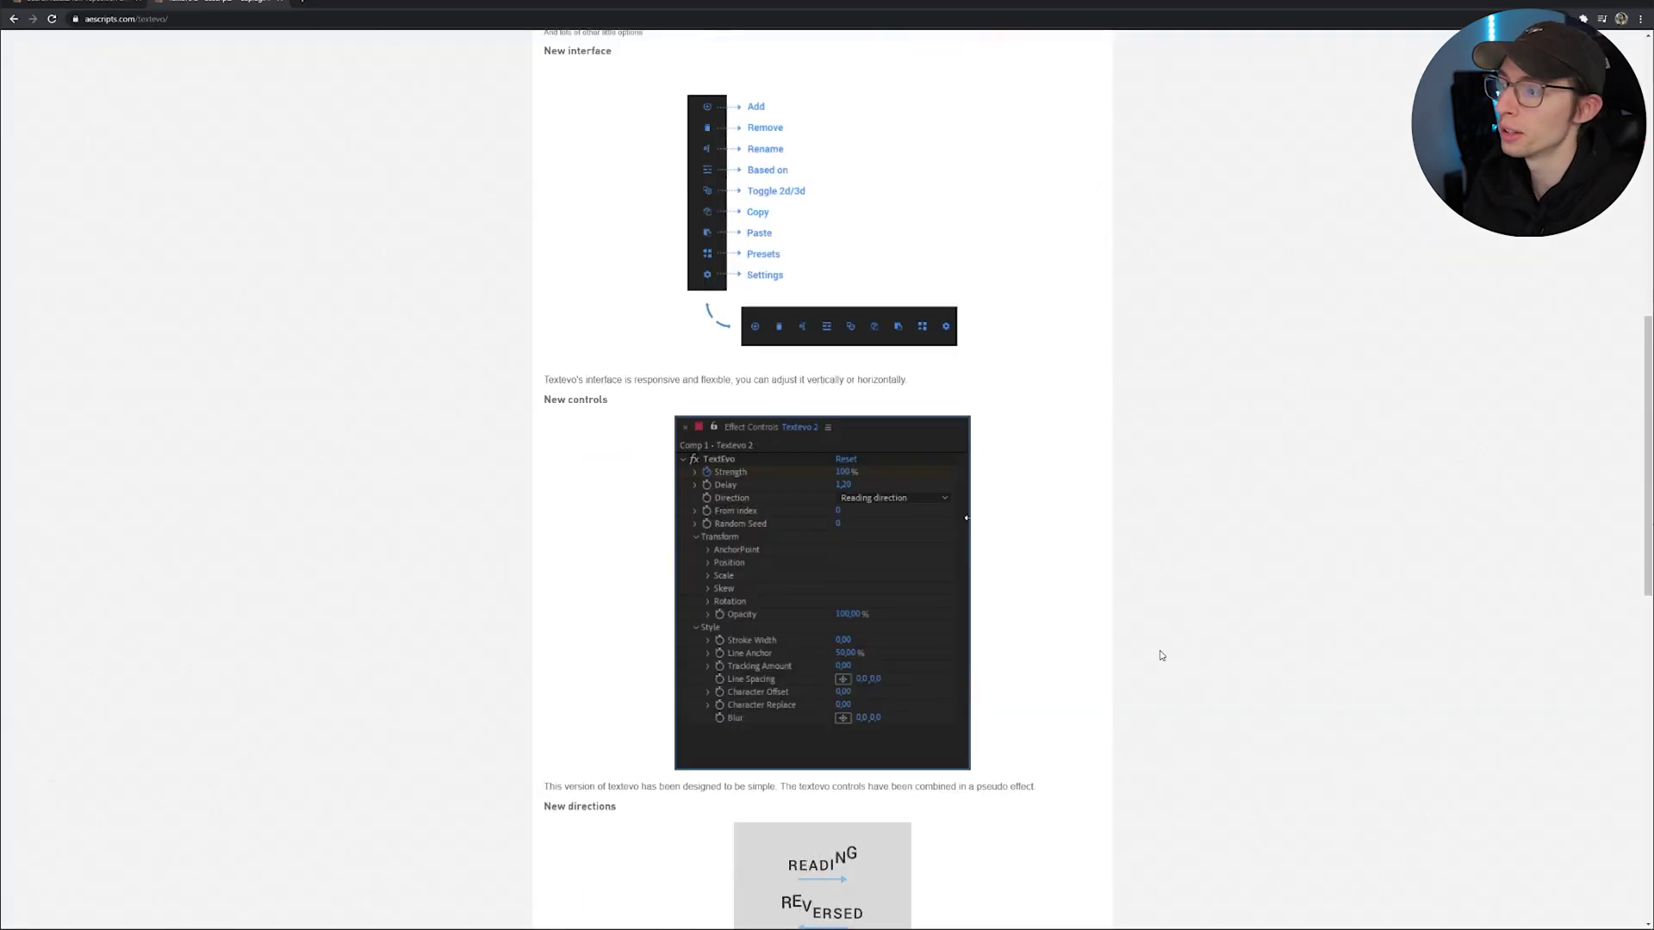
pyautogui.scroll(-4, 1139, 672)
pyautogui.scroll(-3, 930, 628)
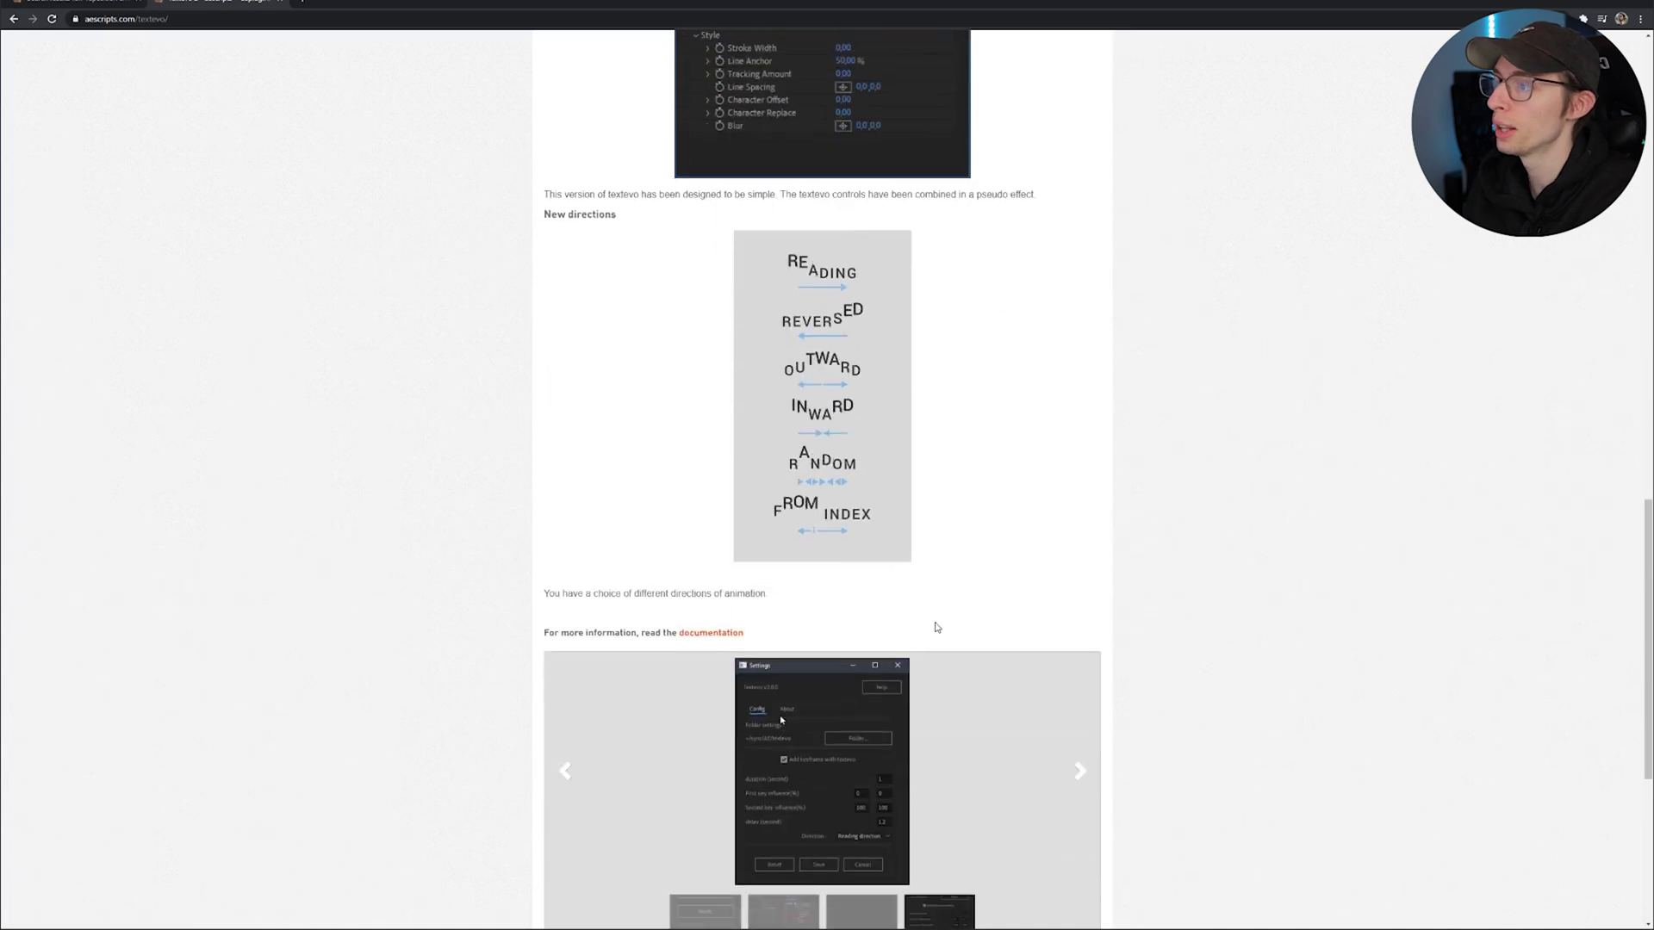
pyautogui.scroll(1, 919, 517)
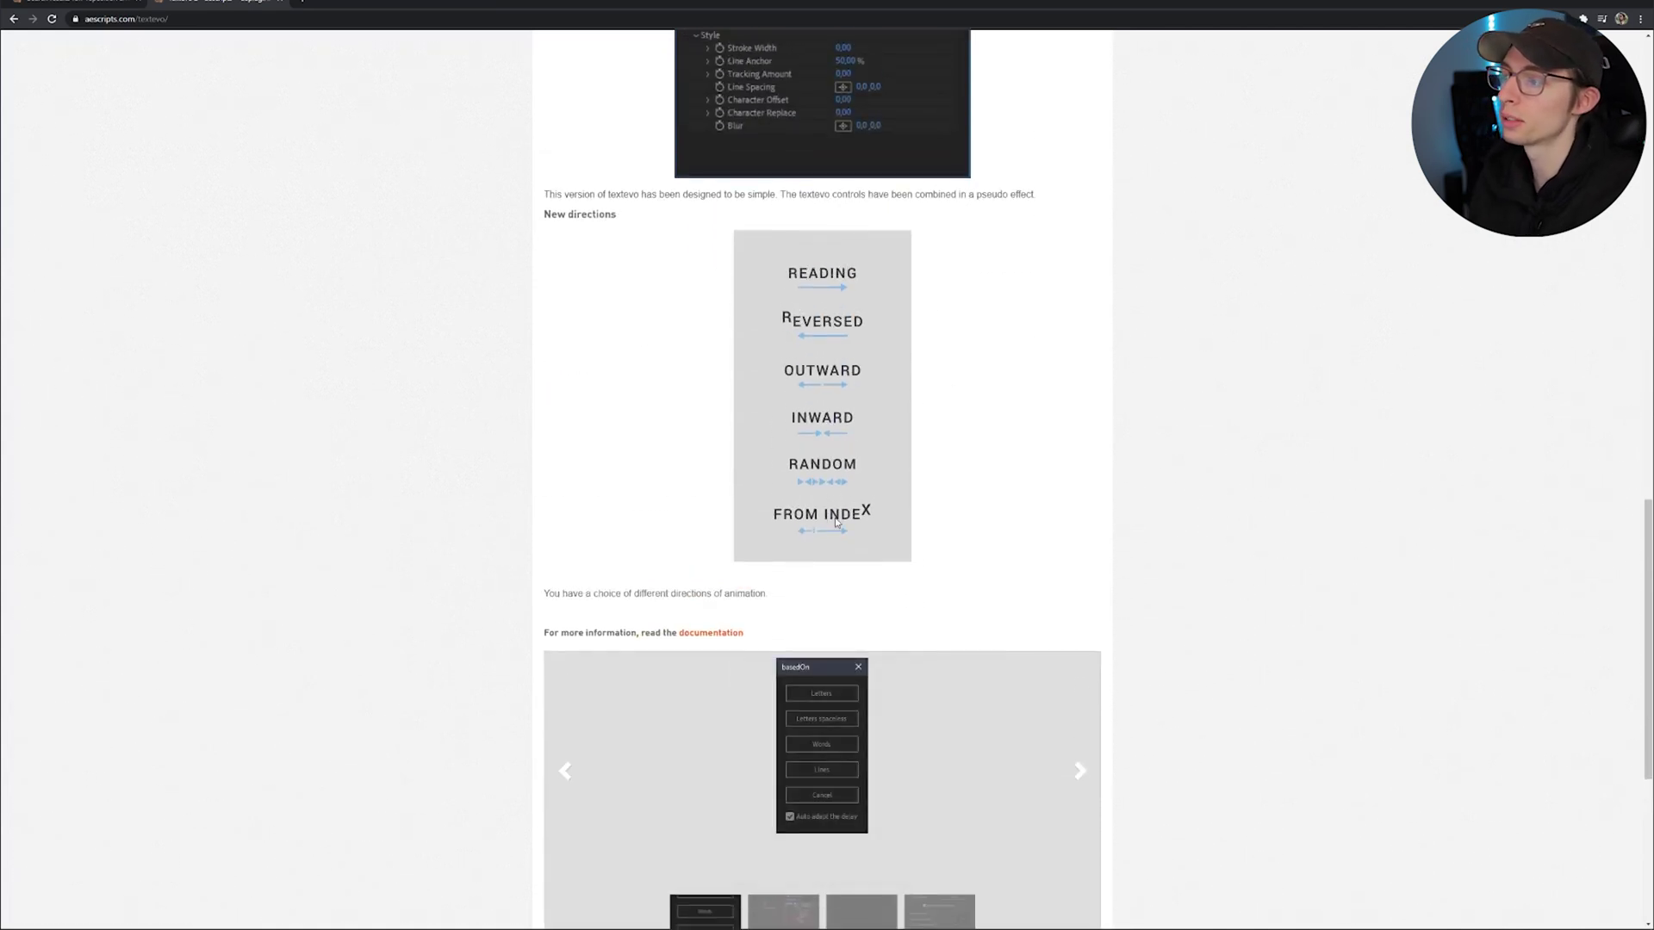
pyautogui.scroll(15, 1056, 611)
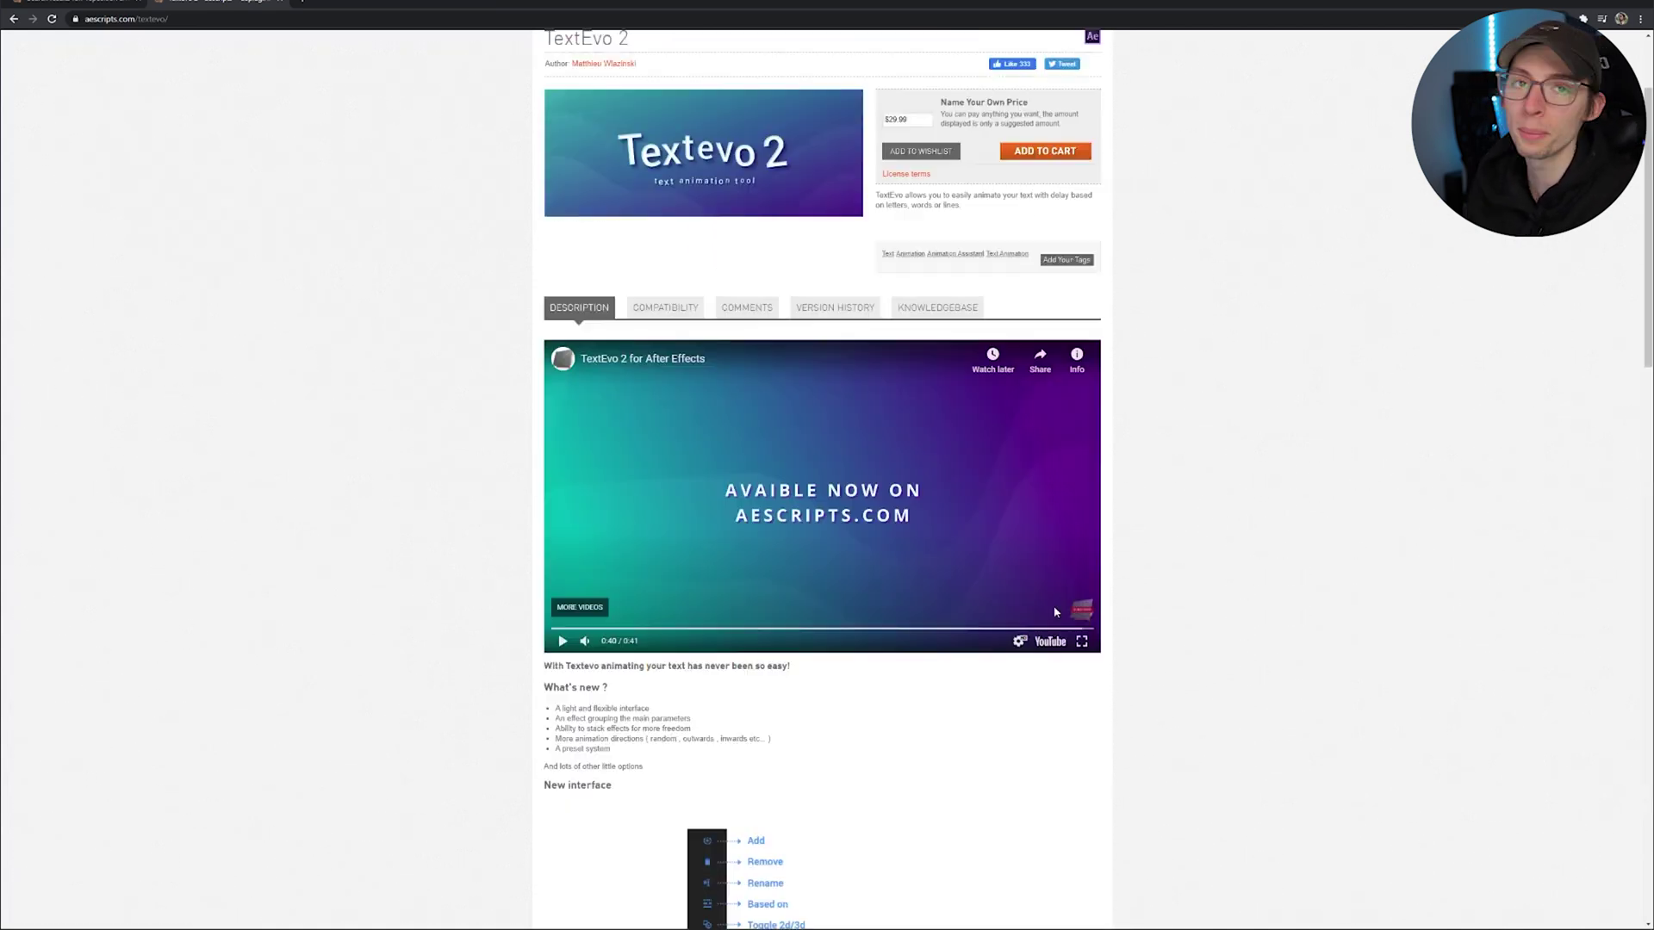
pyautogui.scroll(3, 1056, 611)
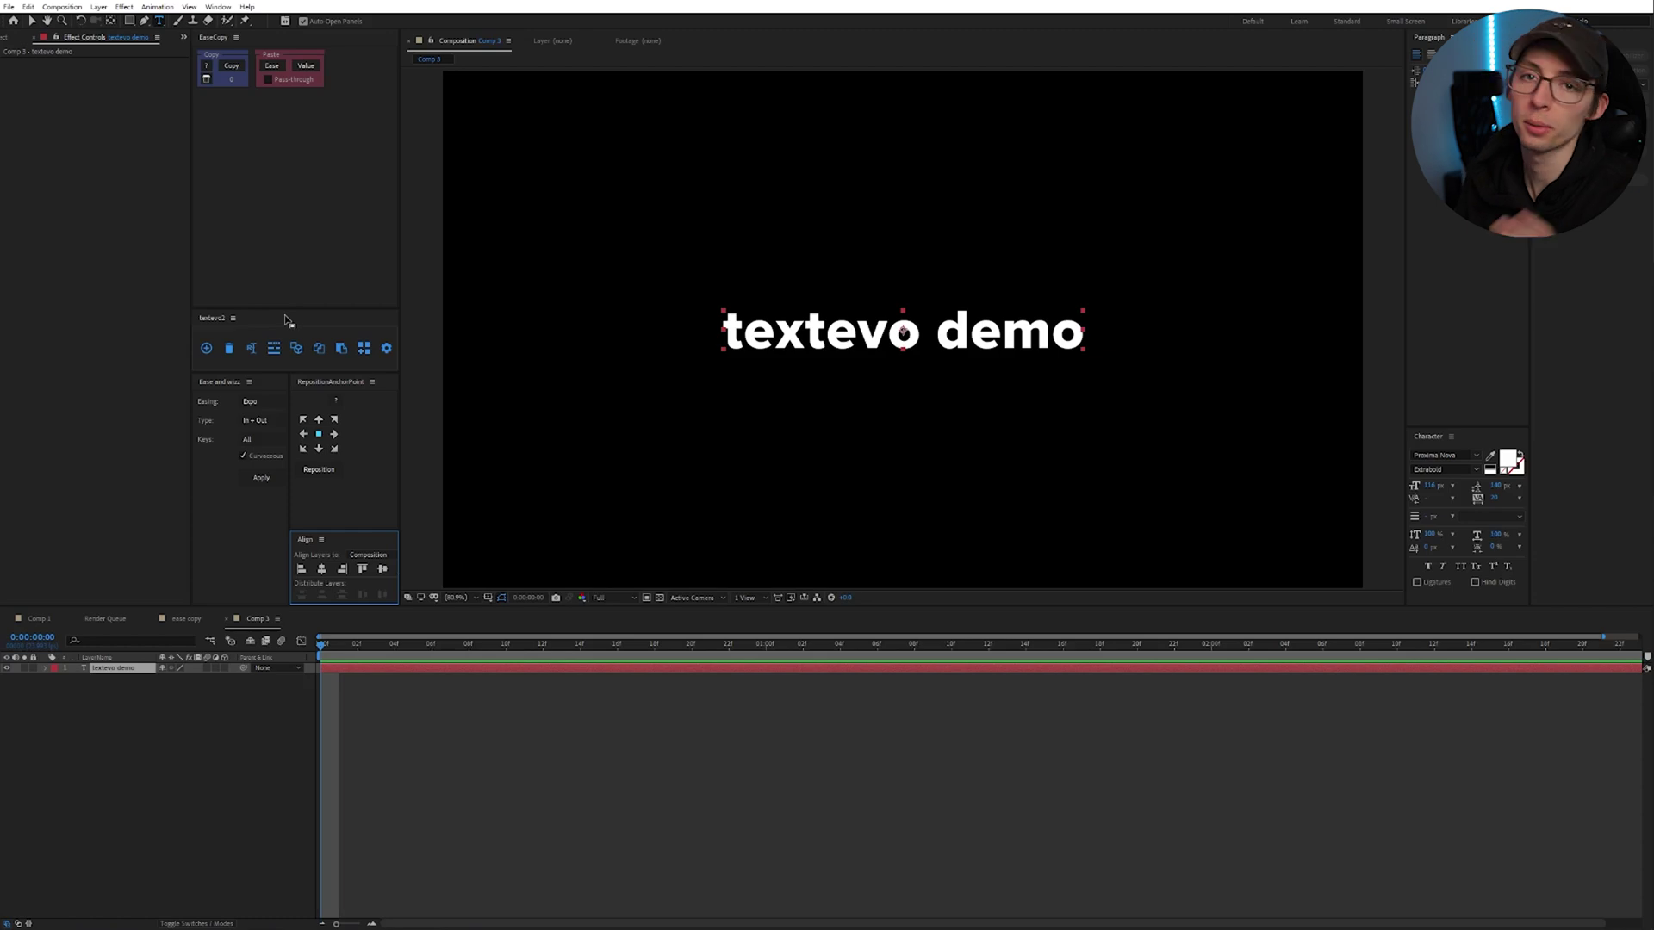
# Set the TextEvo Transform Scale on the textevo demo layer to 50% and preview it
pyautogui.click(103, 669)
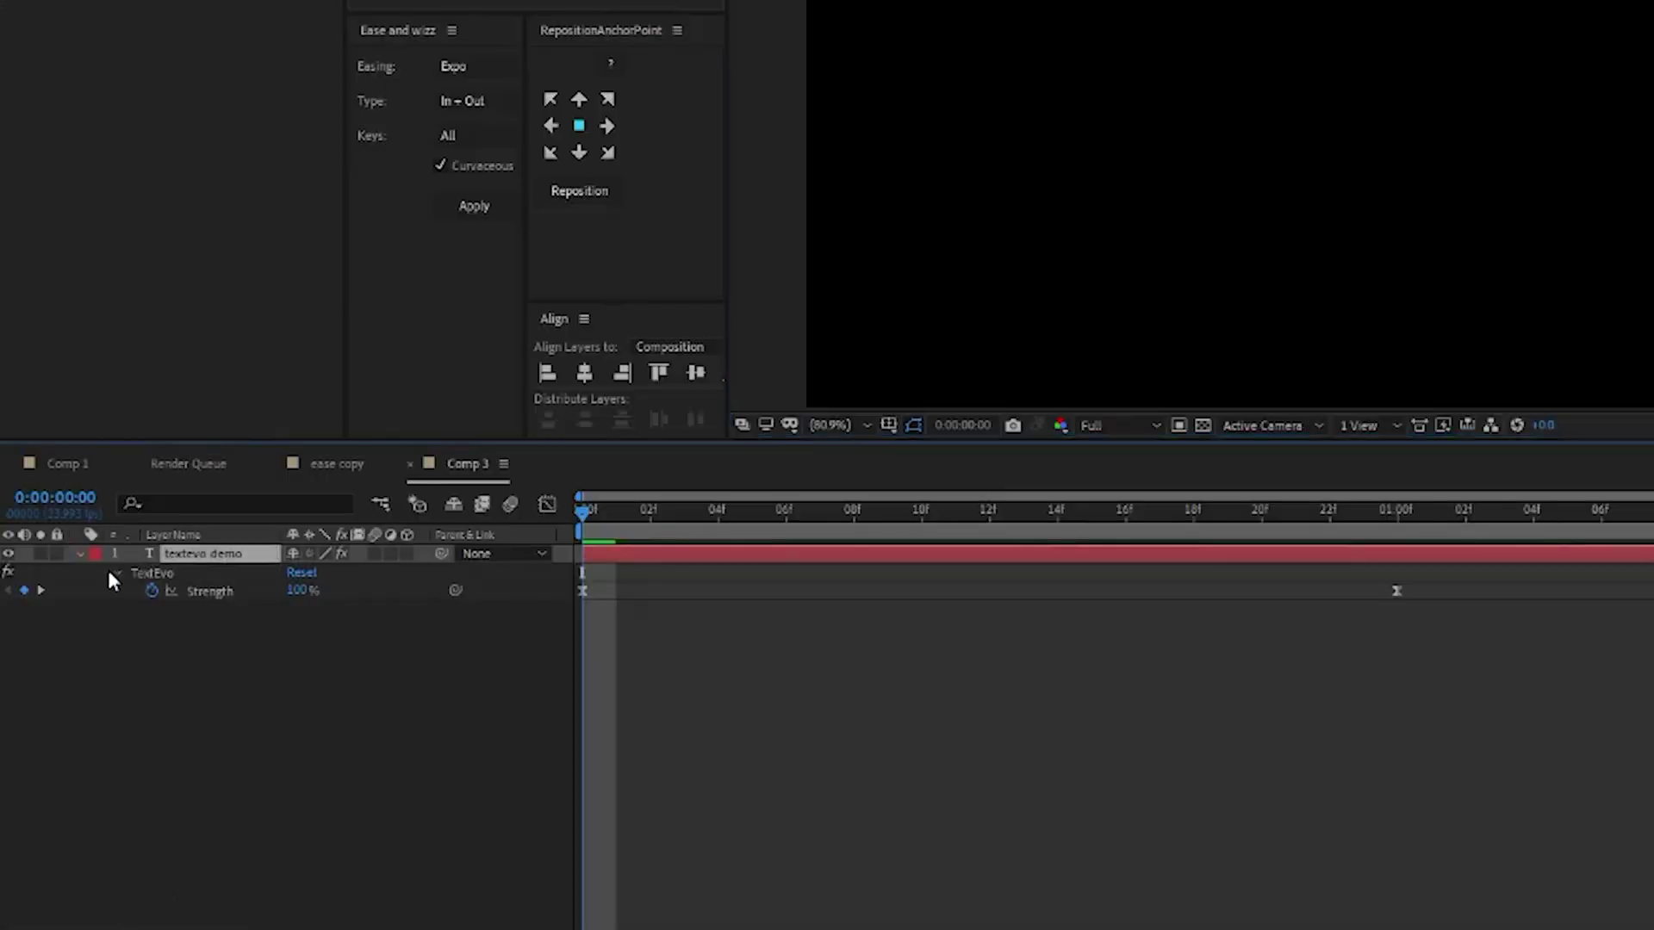
pyautogui.click(66, 679)
pyautogui.click(117, 574)
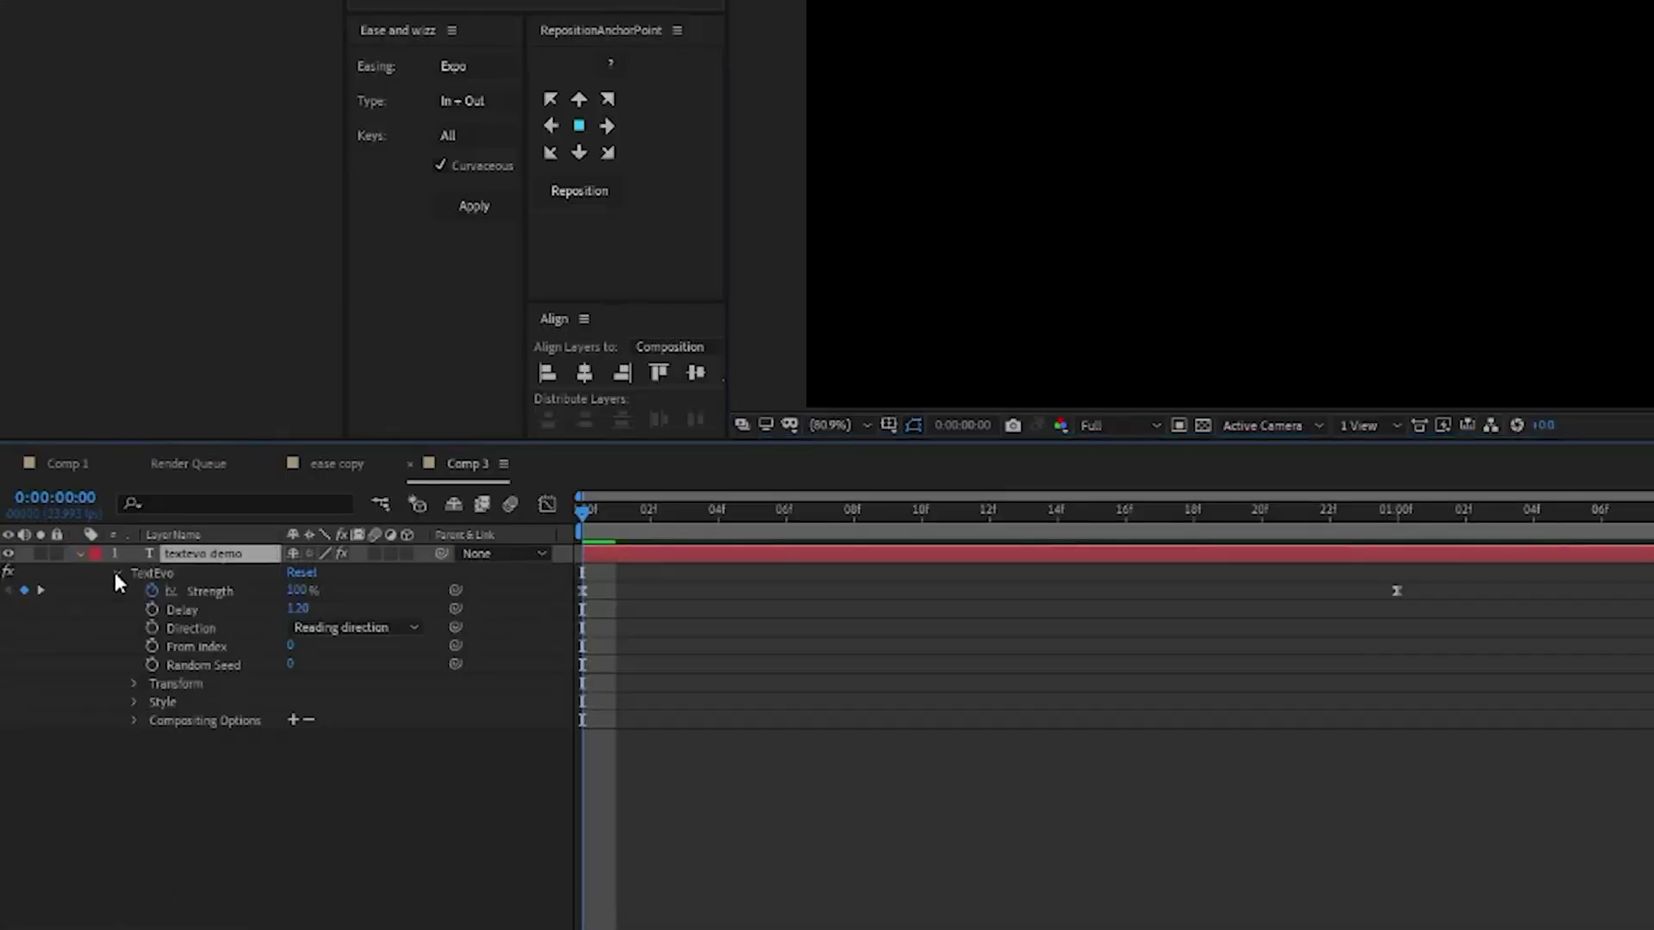
pyautogui.click(133, 685)
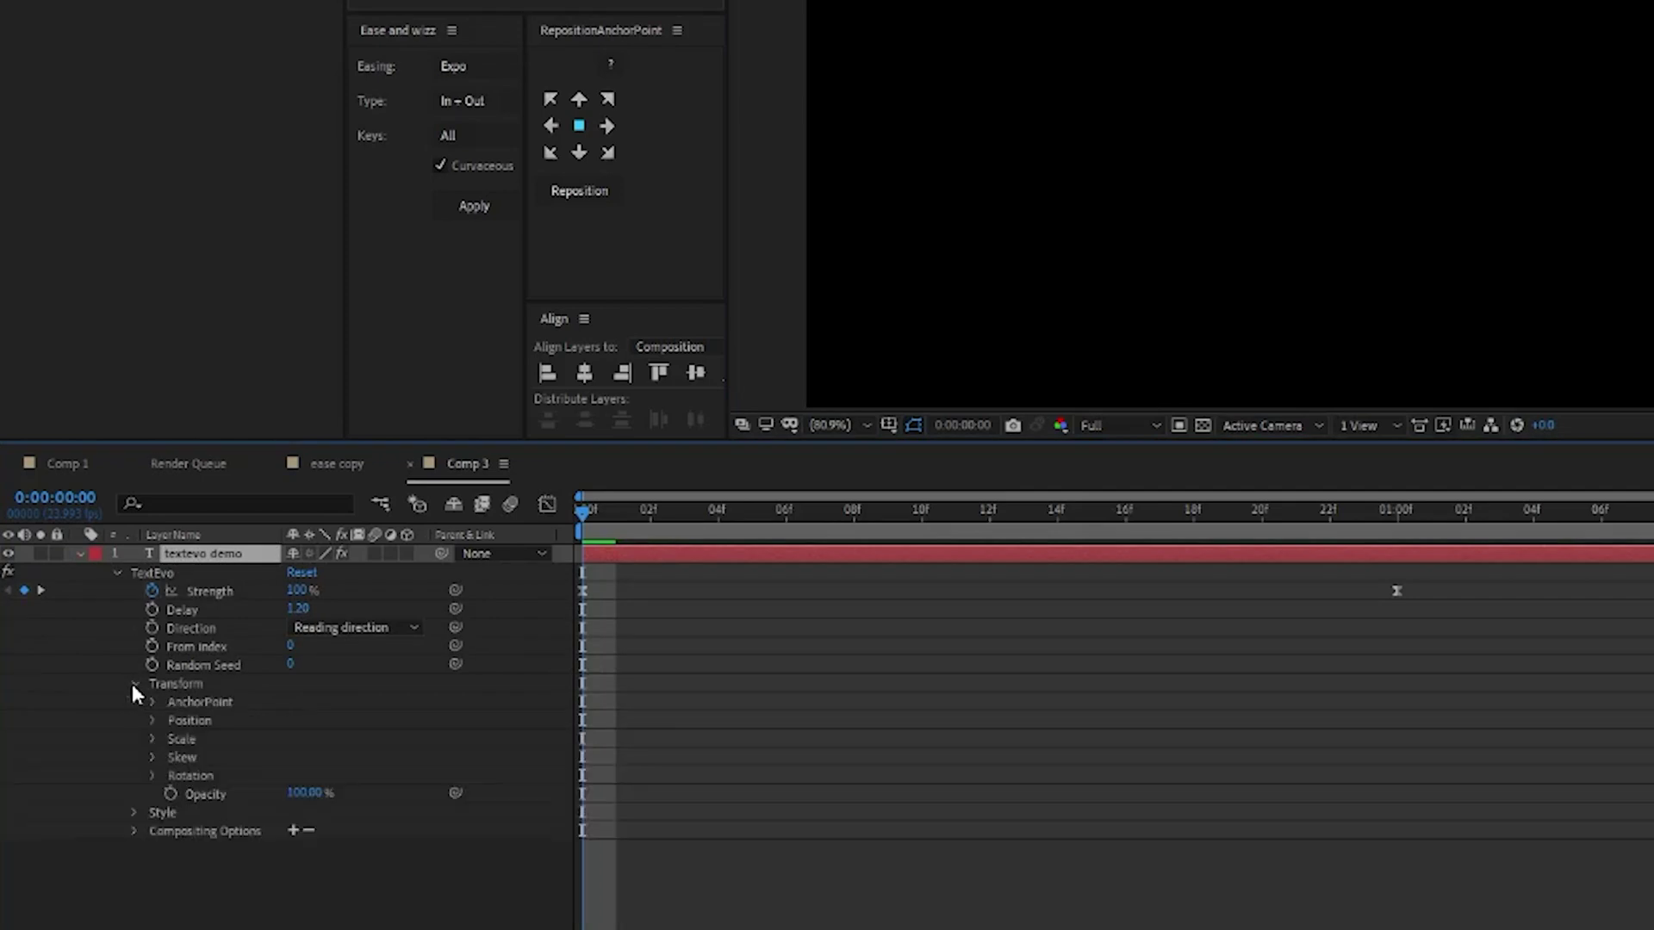
pyautogui.click(155, 741)
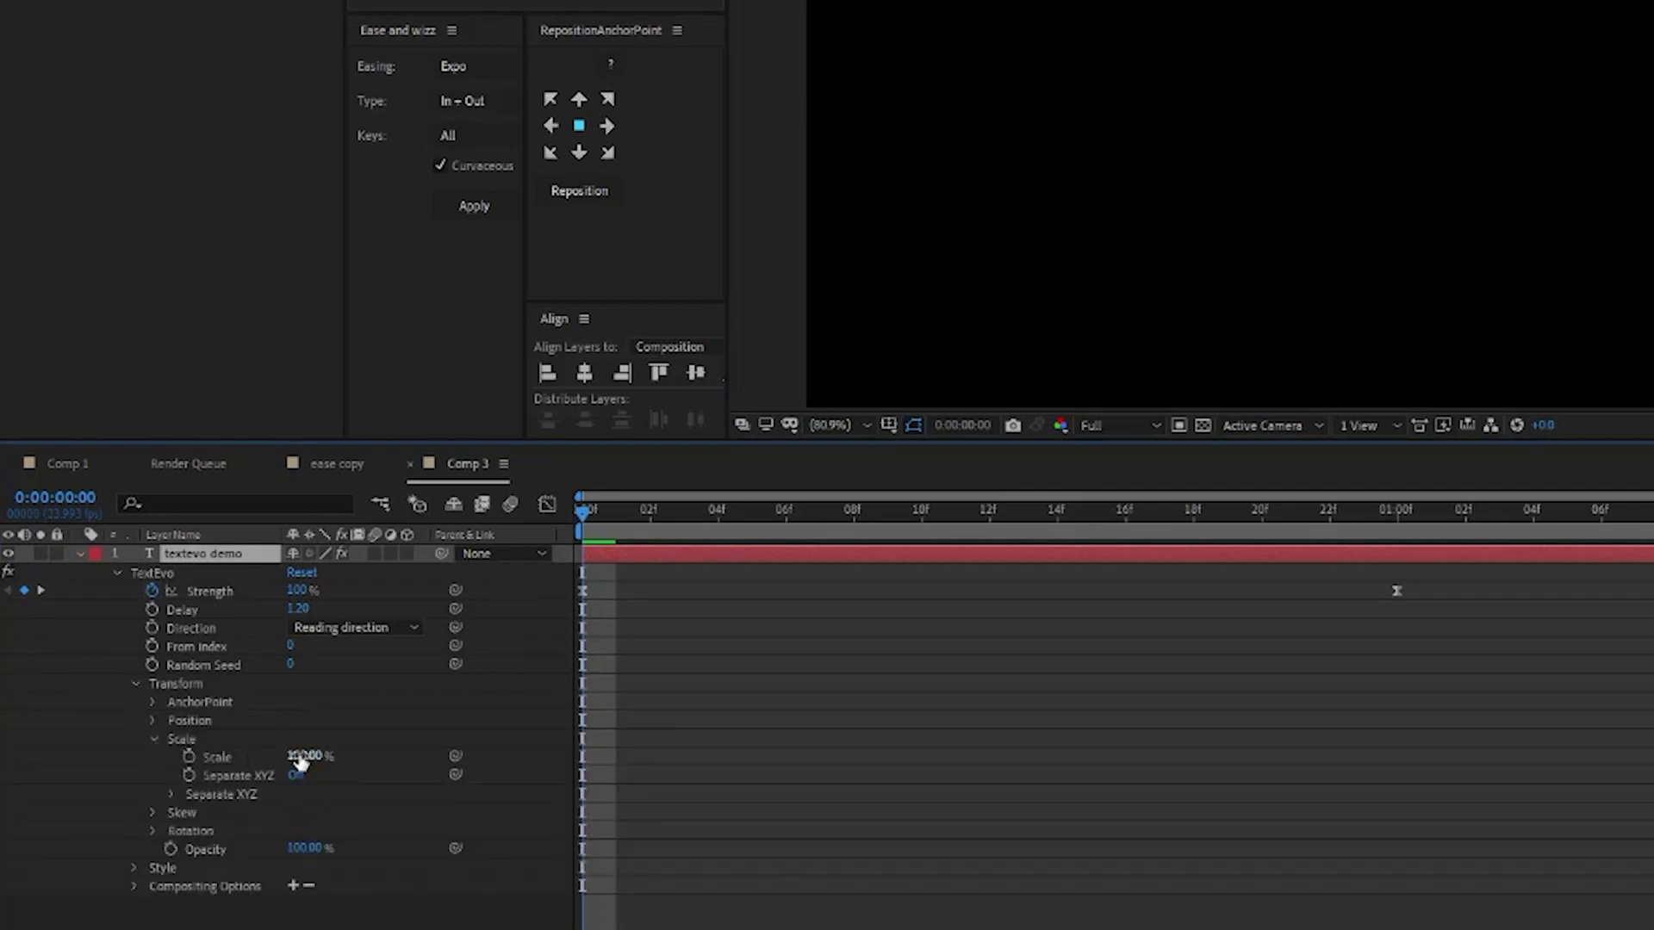
pyautogui.click(291, 755)
pyautogui.click(293, 755)
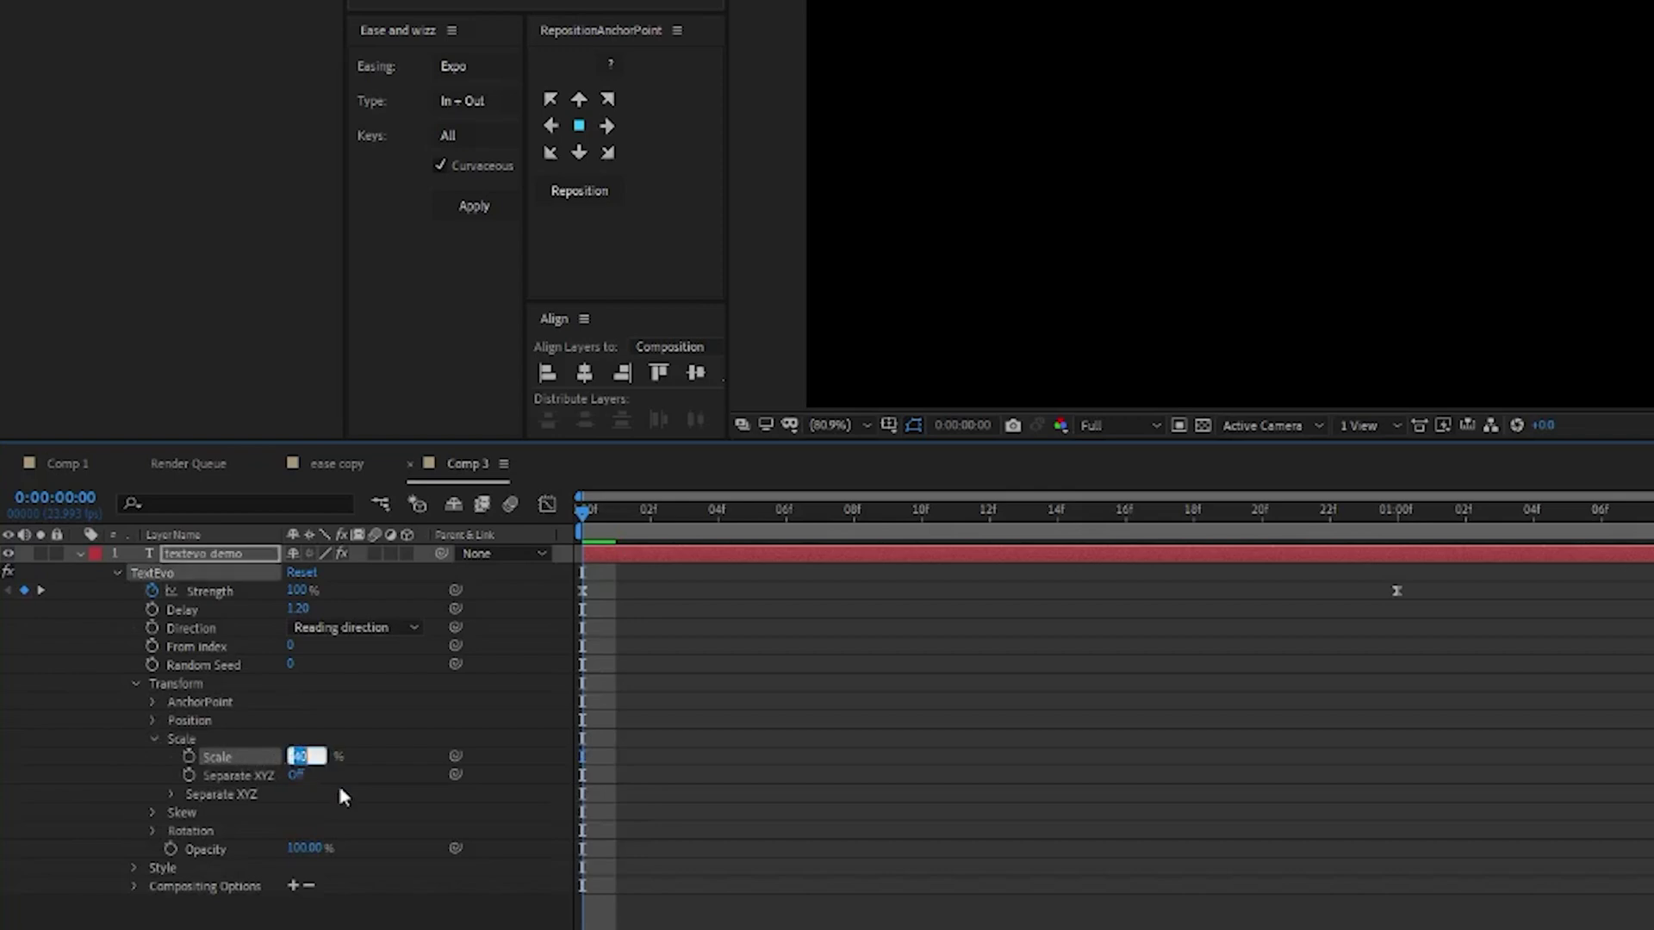
pyautogui.click(327, 872)
pyautogui.press('space')
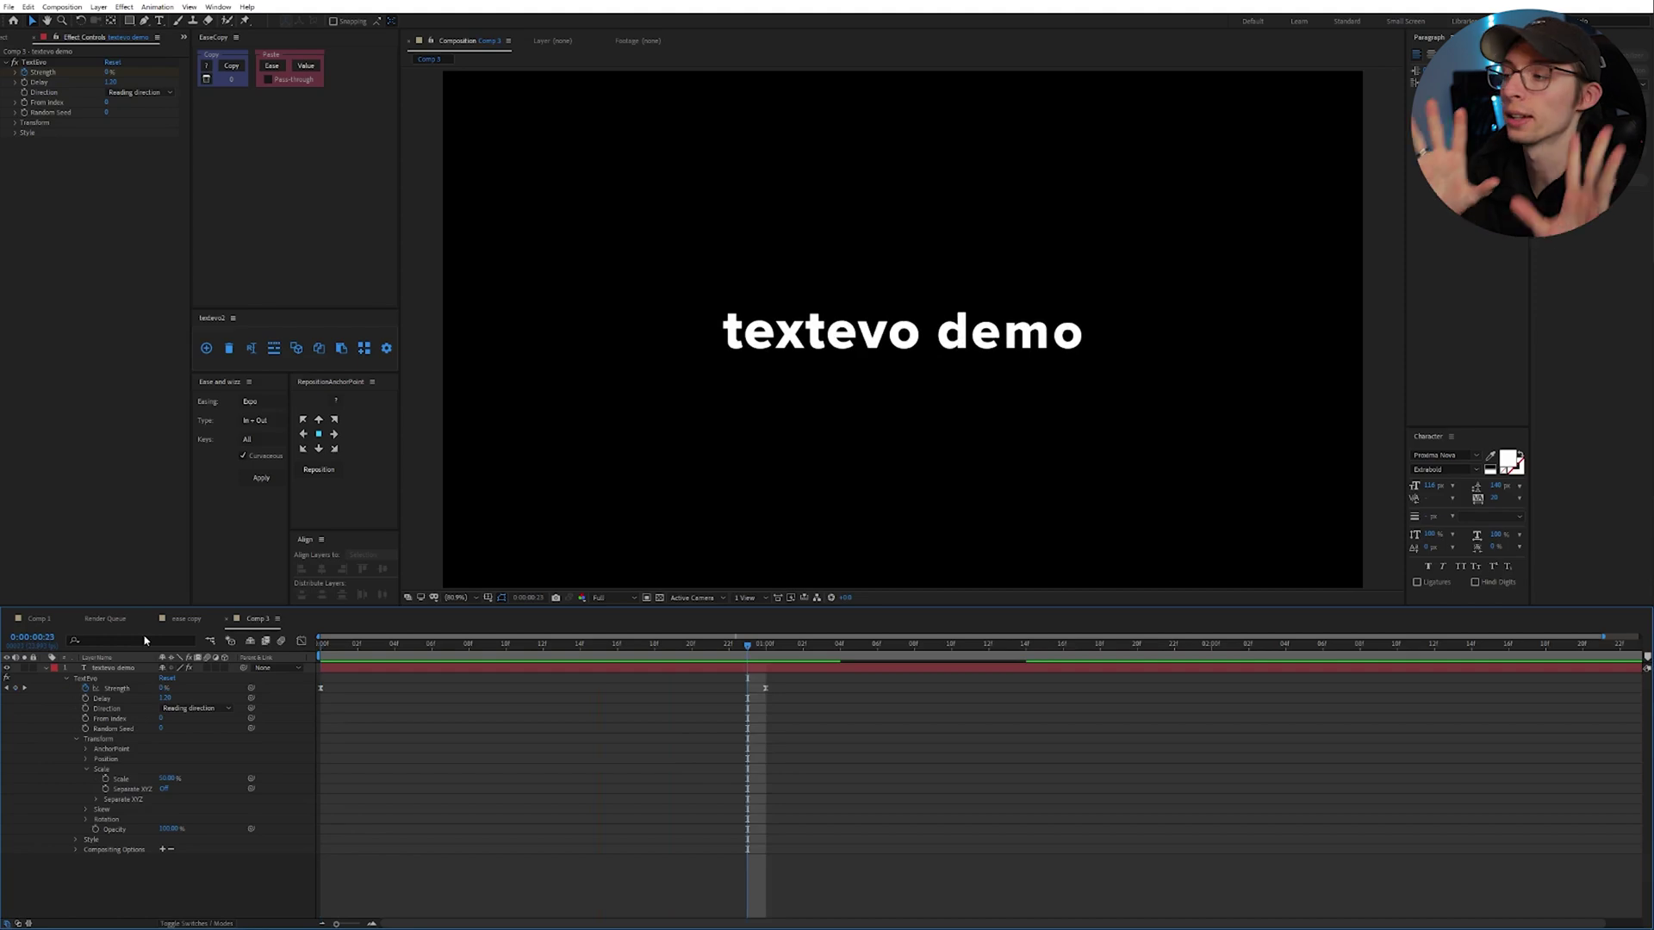
pyautogui.click(118, 669)
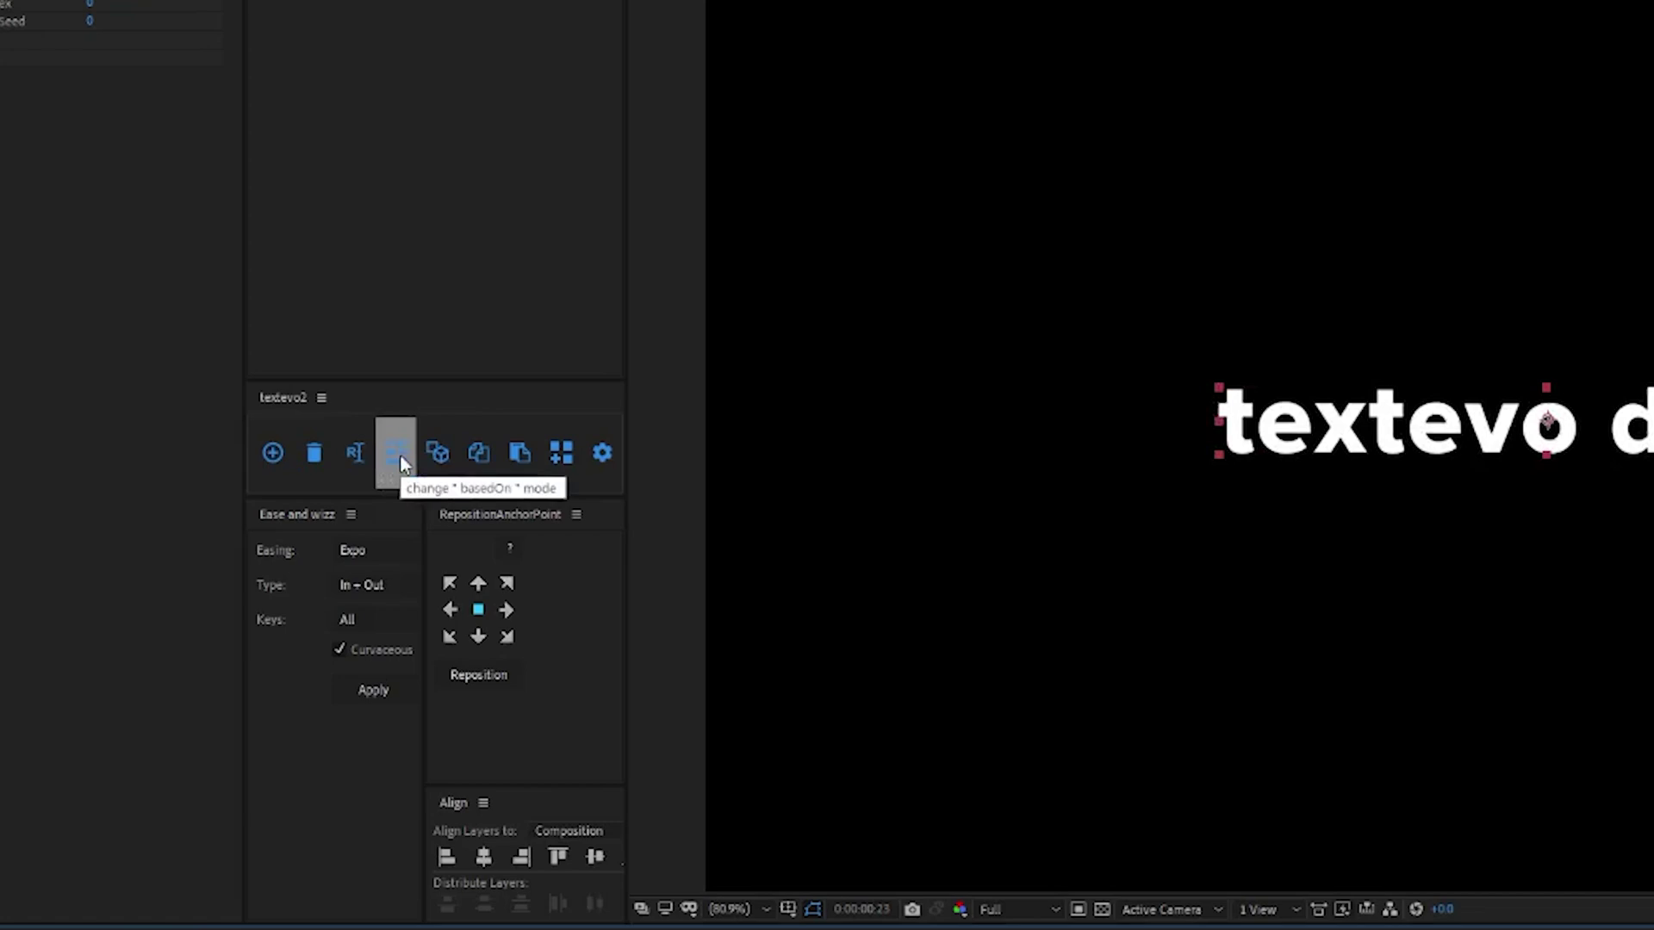
# Switch TextEvo's basedOn option to Words and preview the word-by-word animation
pyautogui.click(395, 457)
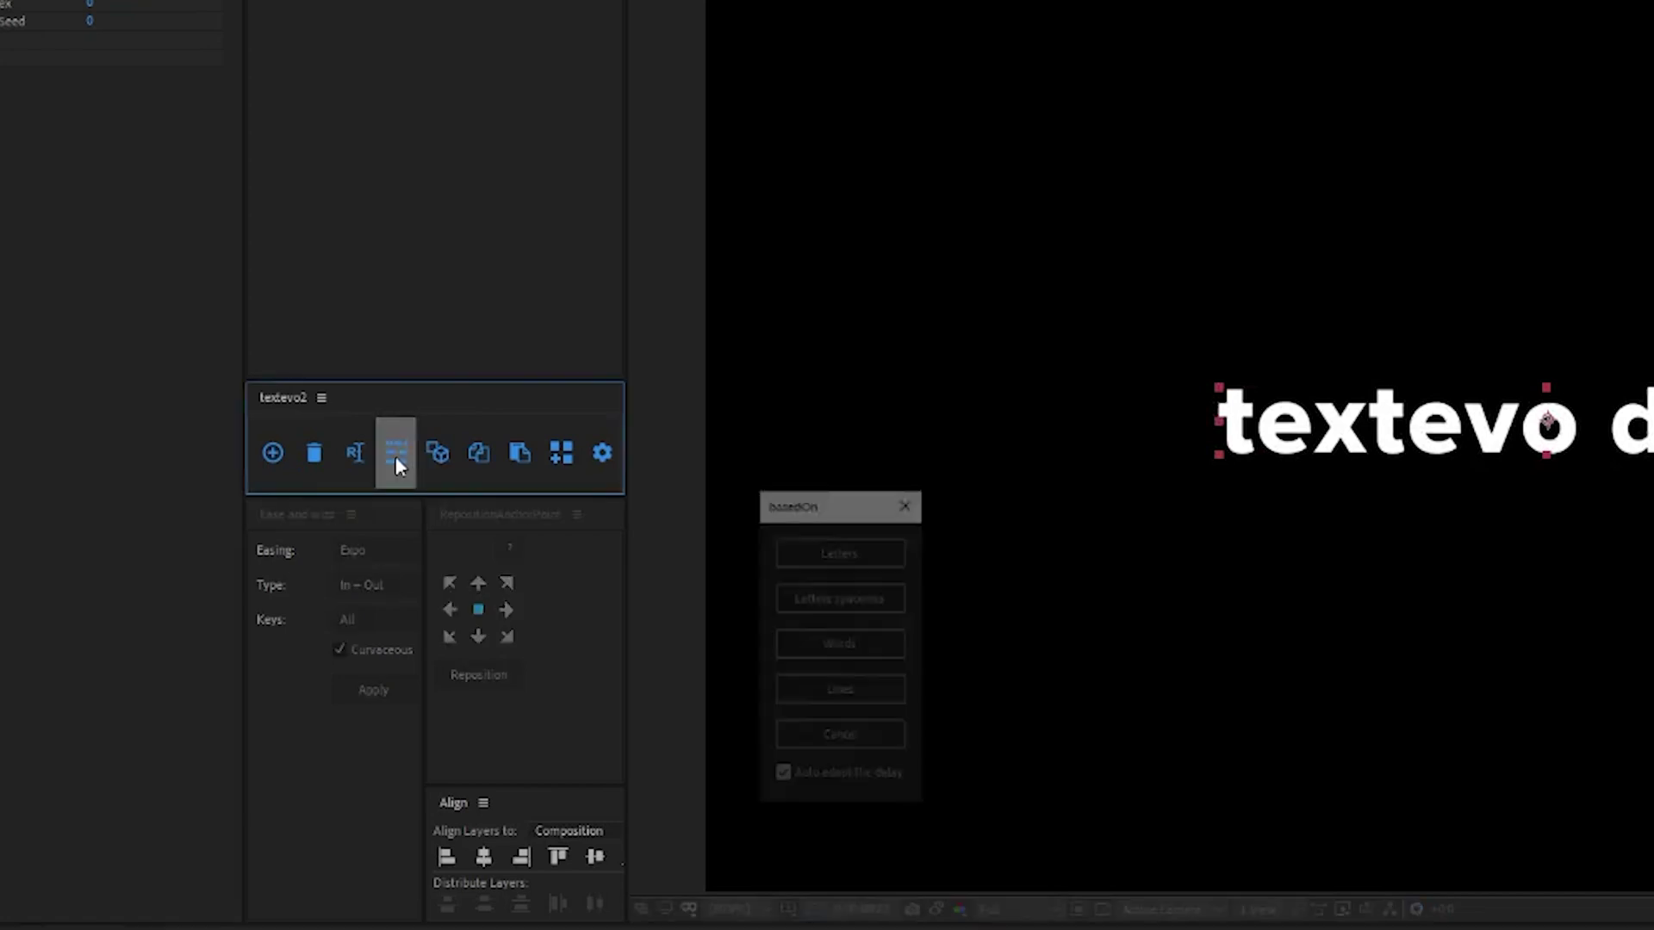
pyautogui.click(880, 645)
pyautogui.press('space')
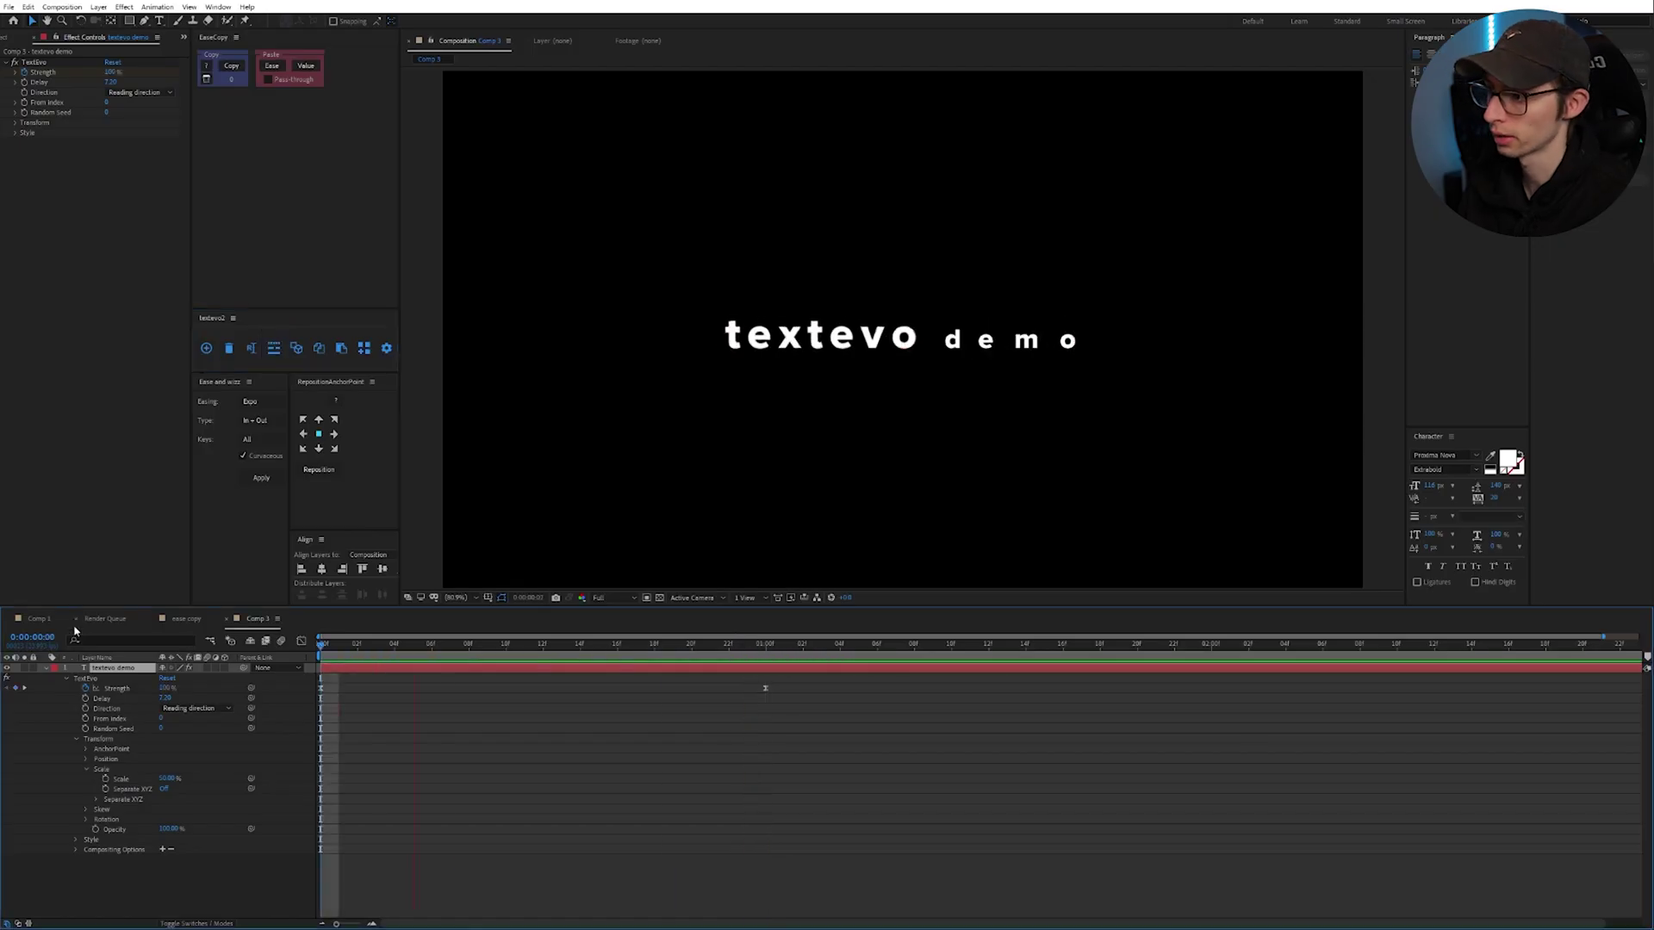
pyautogui.press('space')
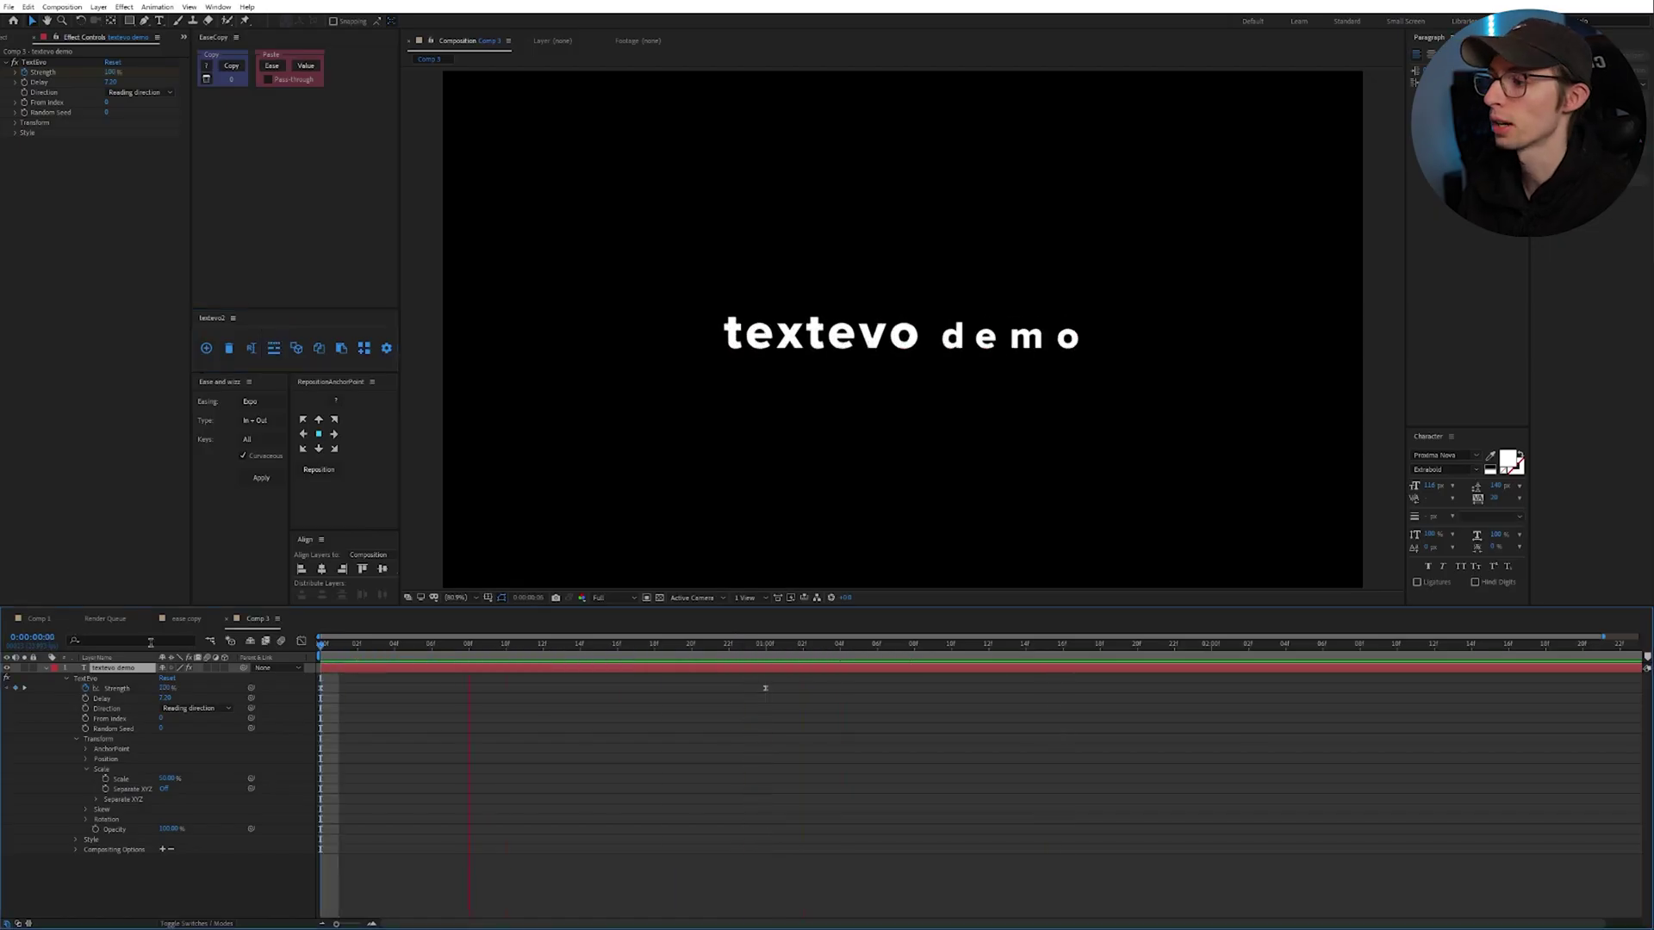
pyautogui.press('space')
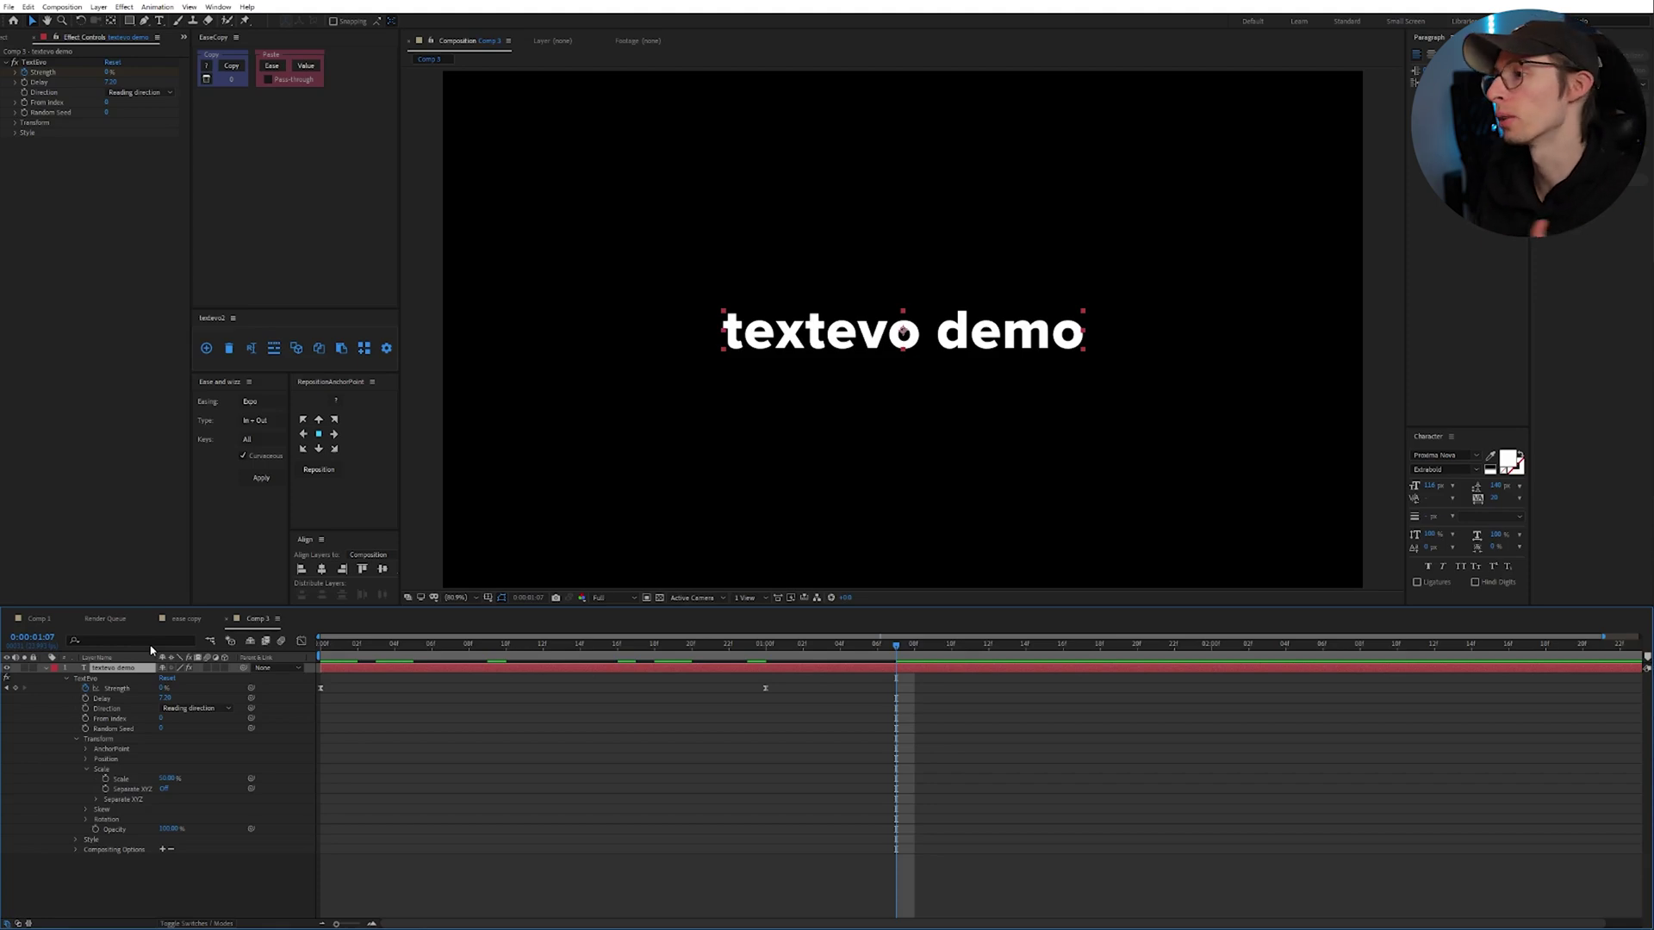
# Add a second line 'hey look!' under the textevo demo text and preview the animation
pyautogui.doubleClick(1077, 348)
pyautogui.click(1088, 338)
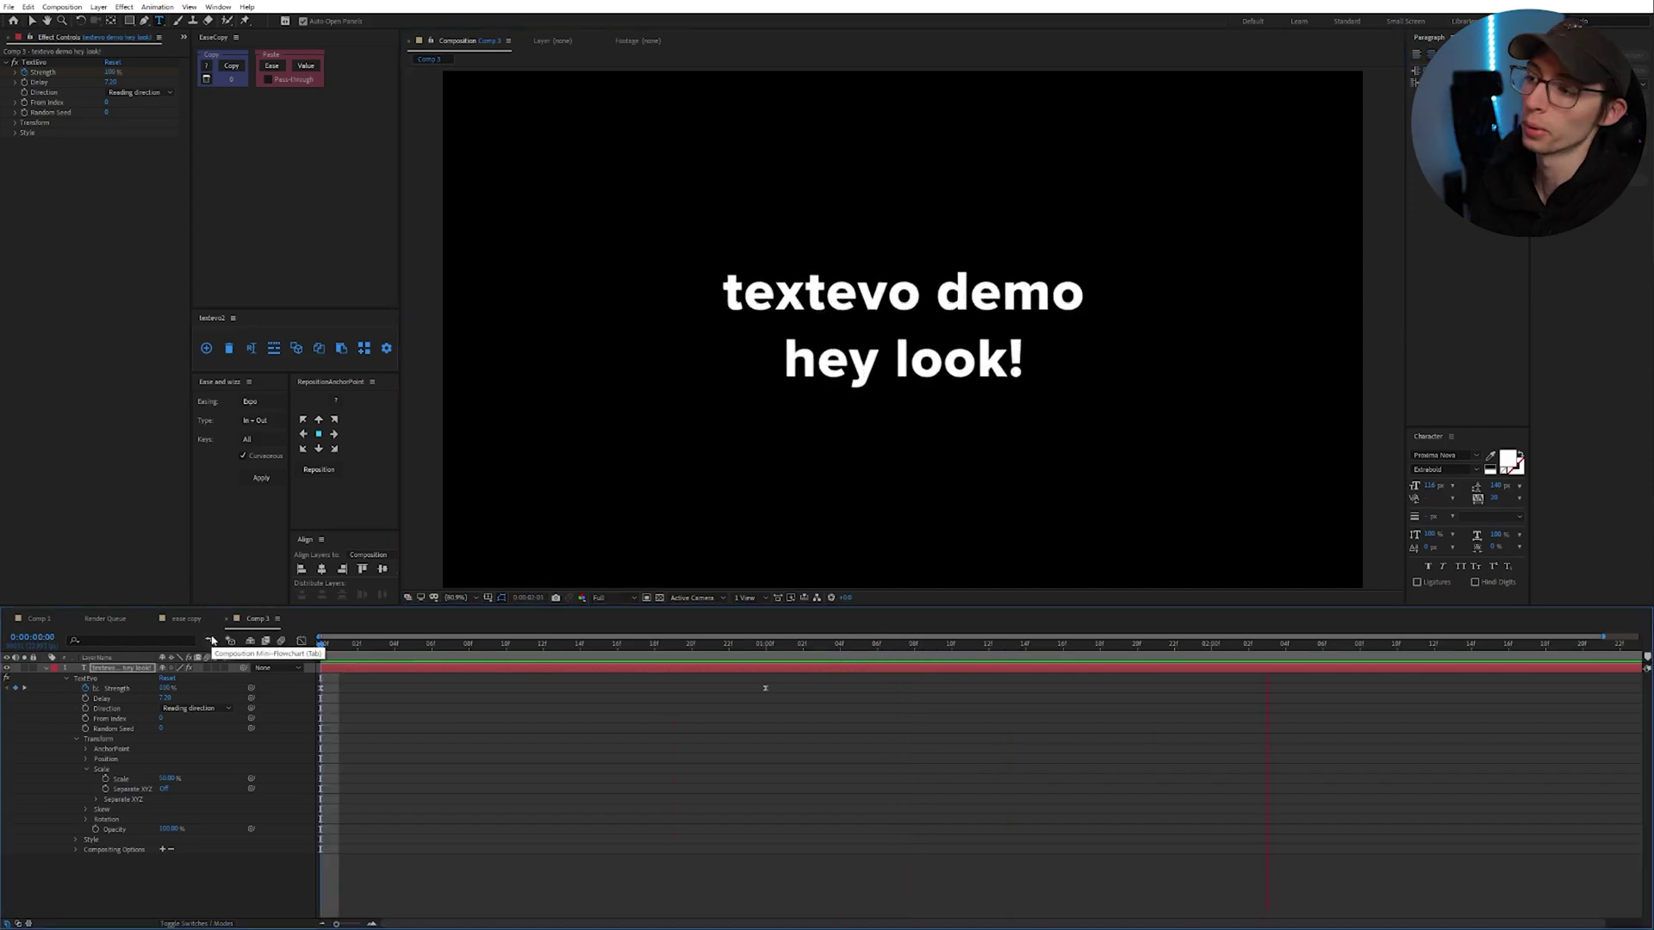
pyautogui.press('space')
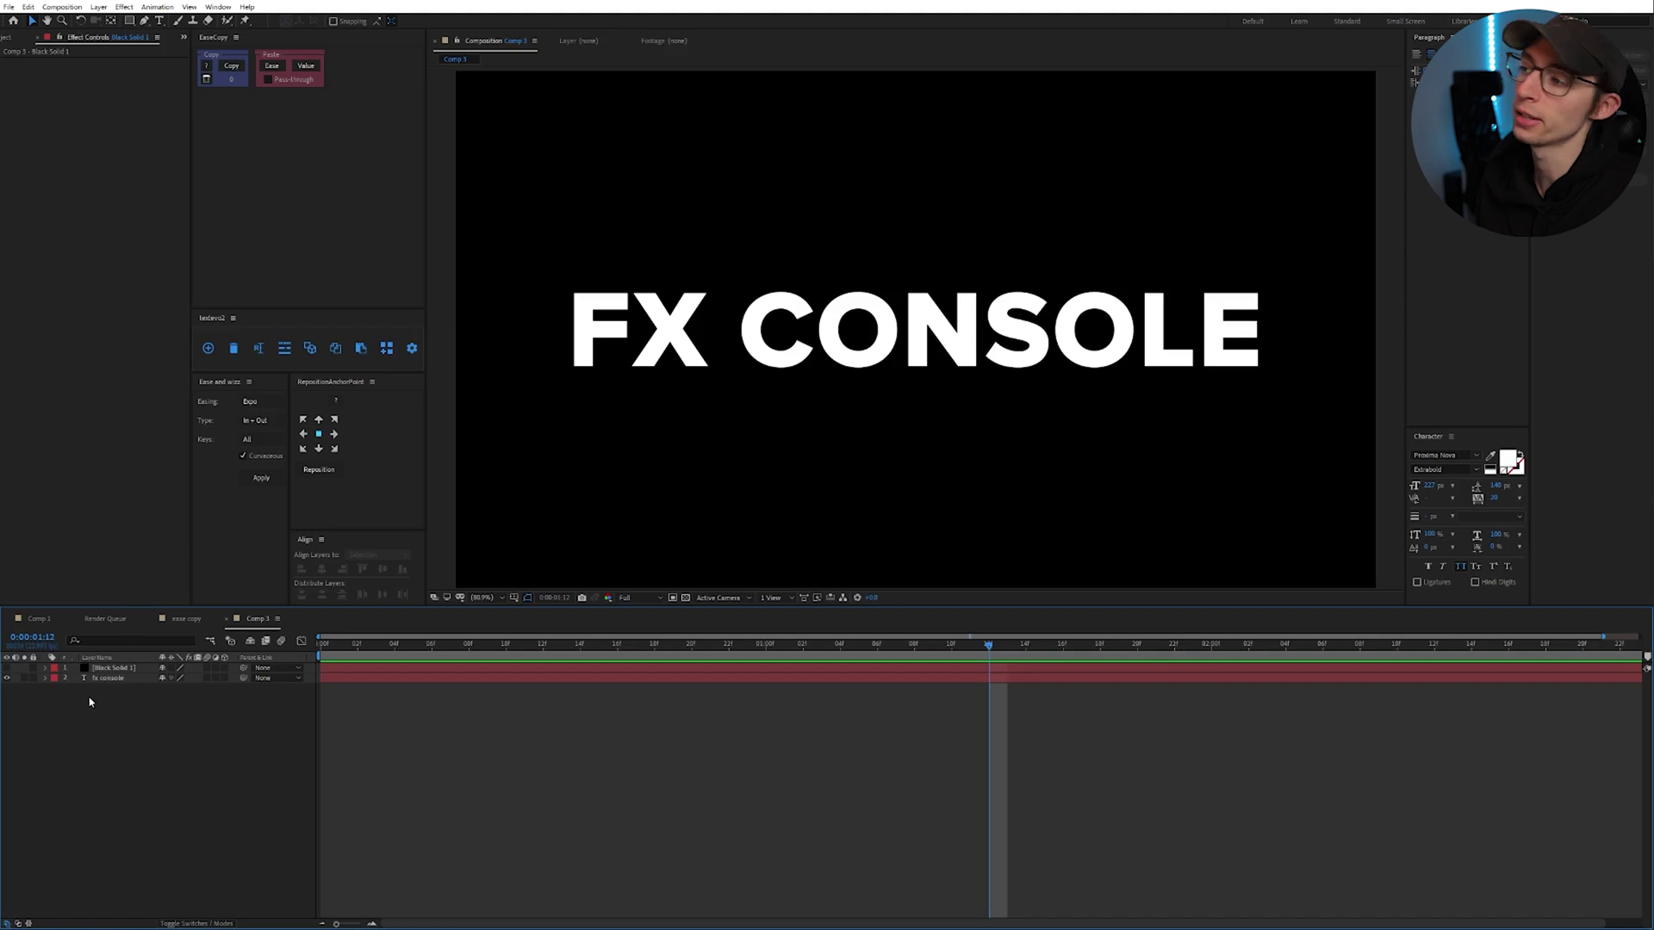
# Apply the Saber effect to Black Solid 1 through the FX Console search
pyautogui.click(878, 672)
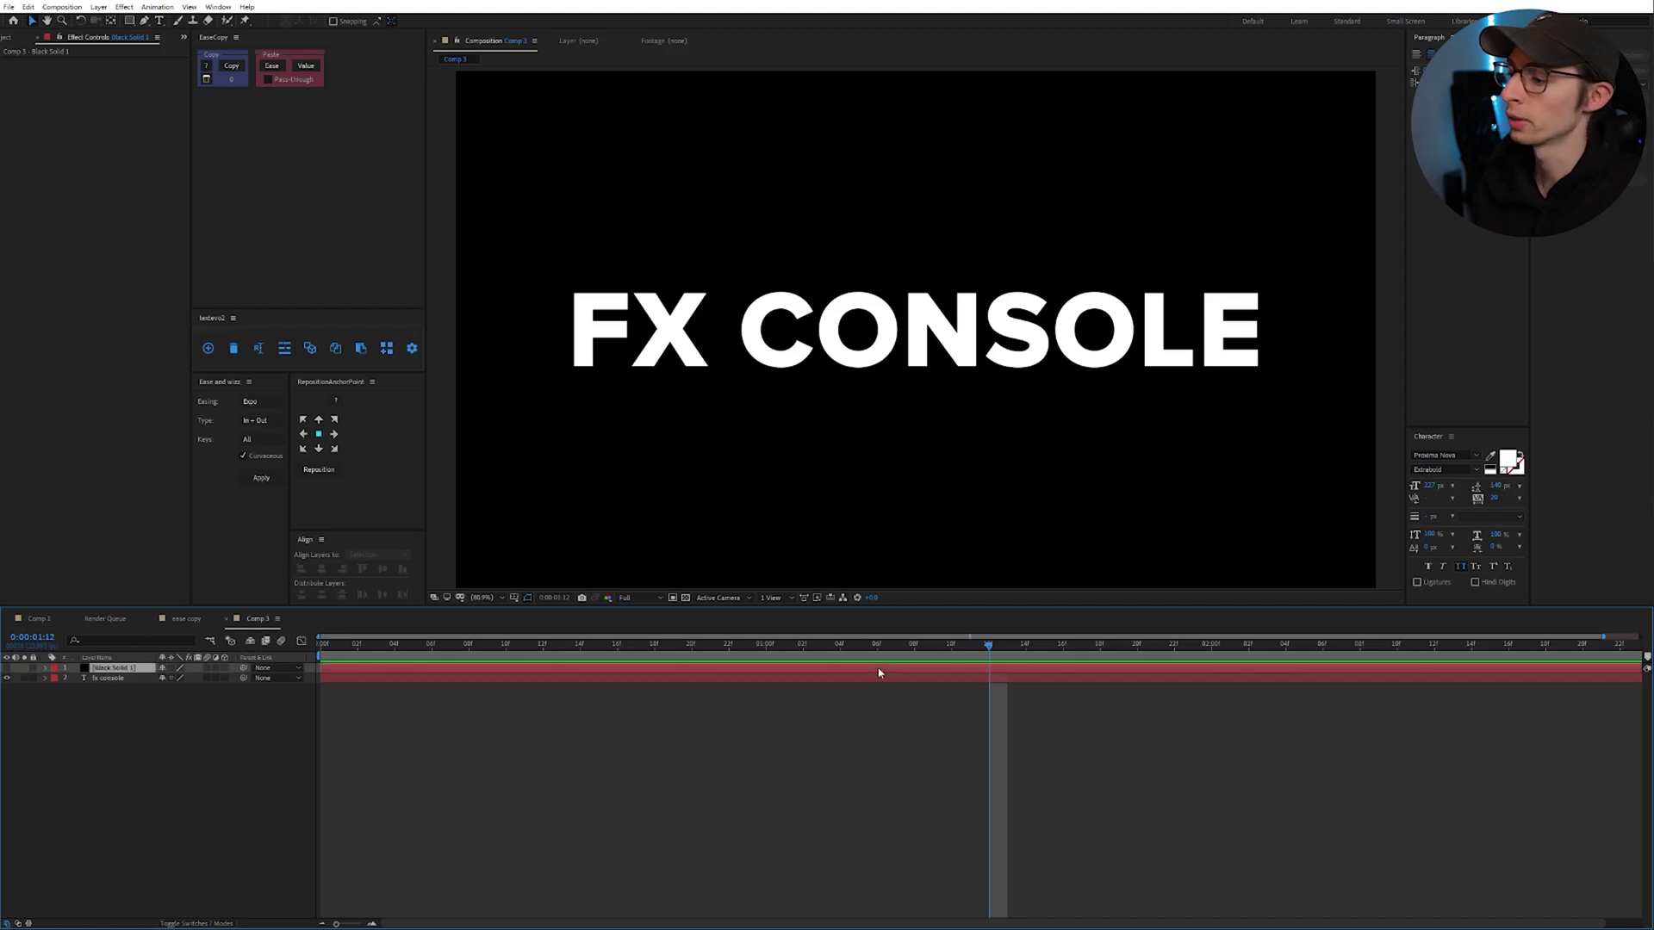
pyautogui.hotkey('ctrl', 'space')
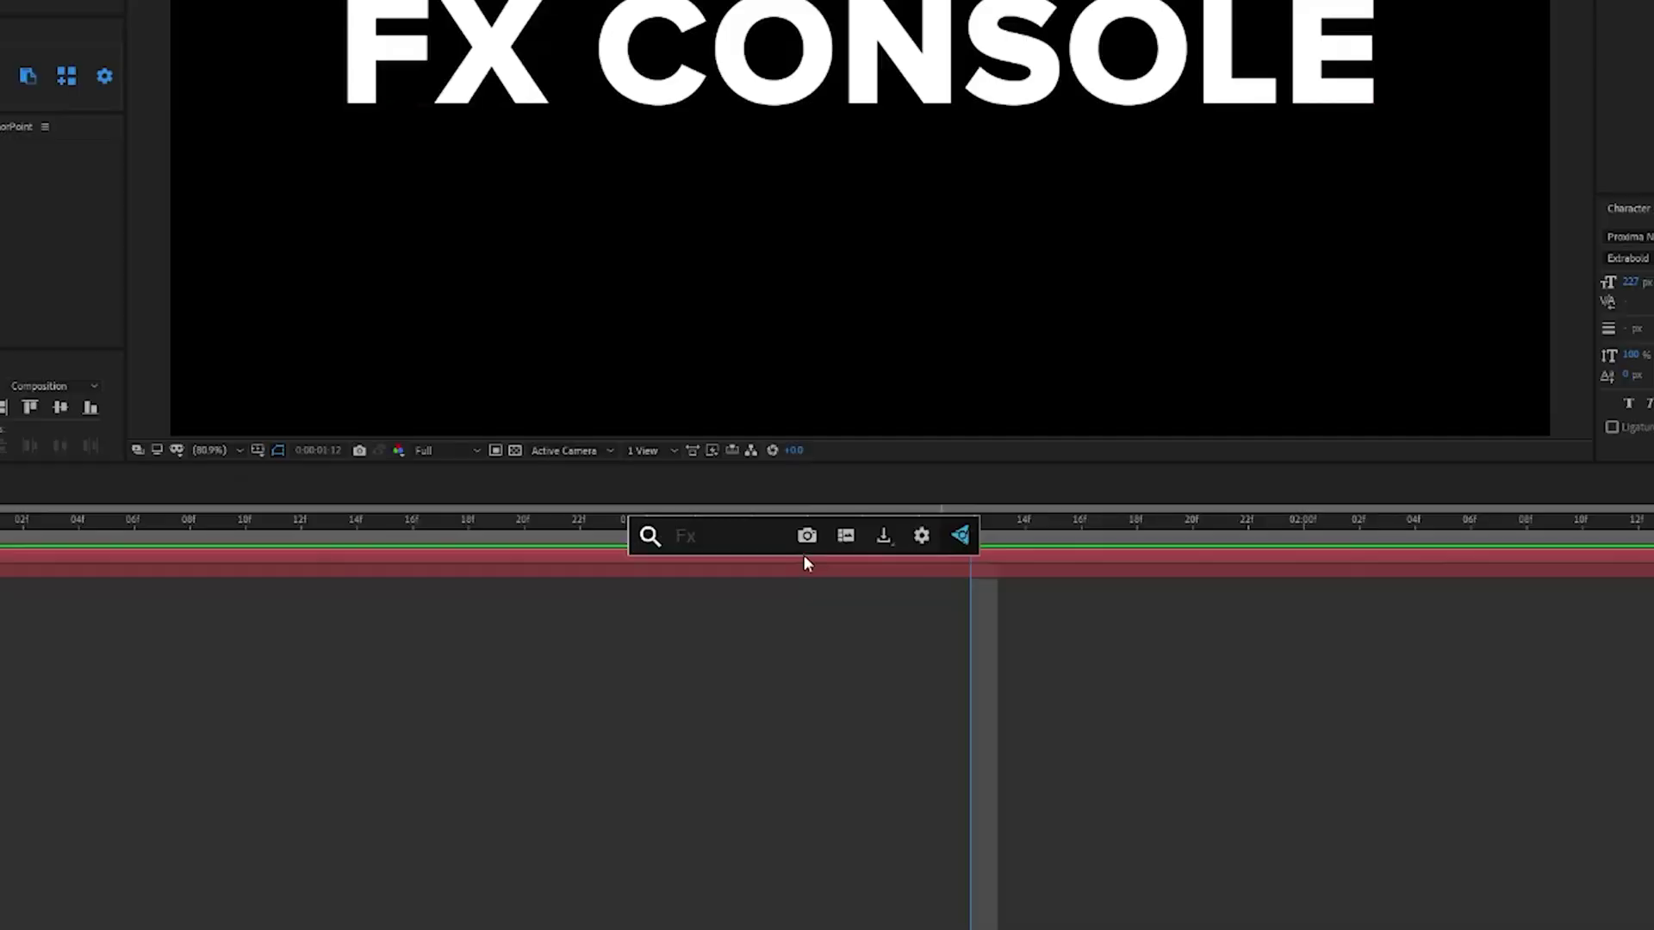
pyautogui.write('saber')
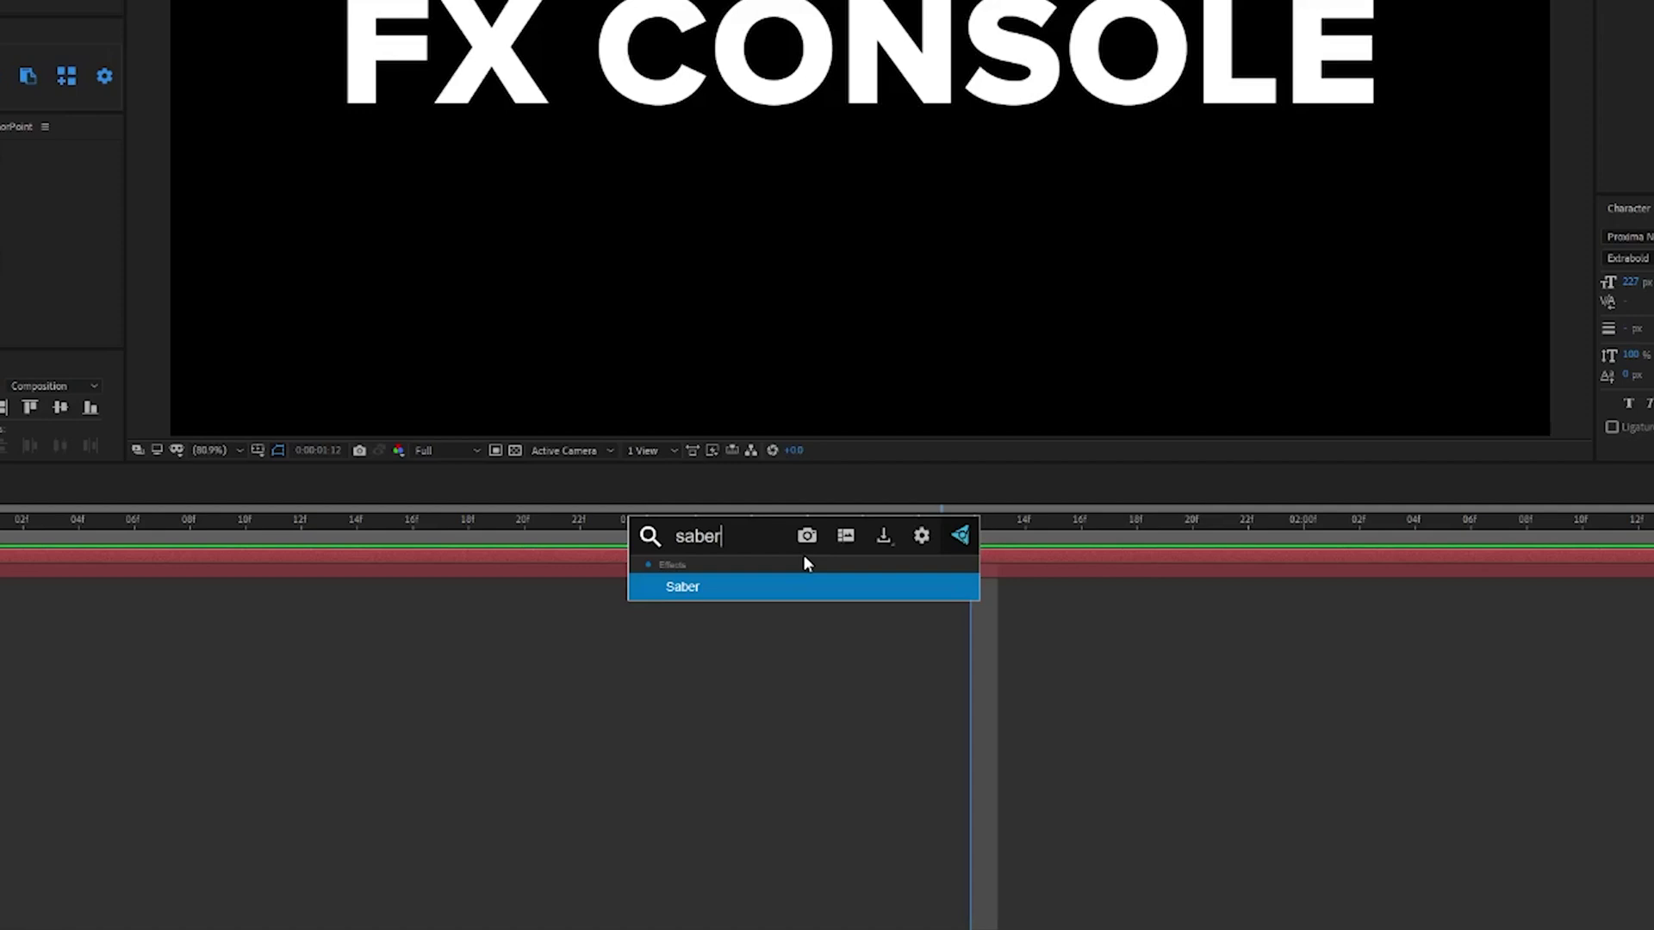
pyautogui.press('Return')
# Set Saber's Core Type to Text Layer, lower Glow Intensity, and choose a different preset
pyautogui.click(130, 222)
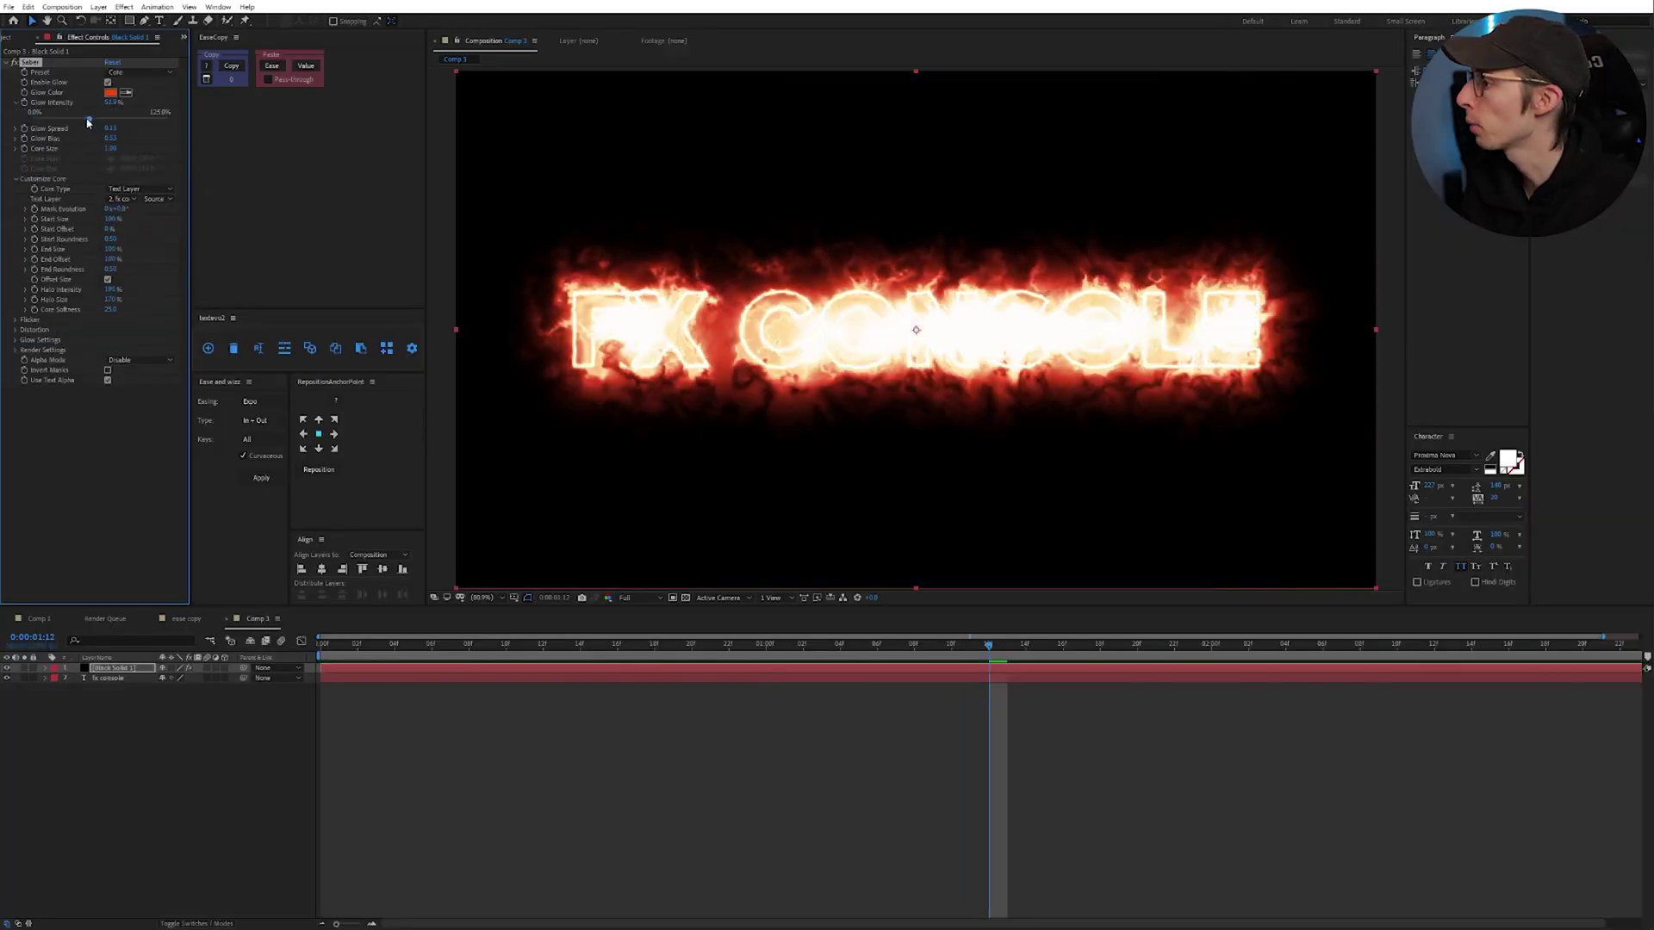
pyautogui.moveTo(87, 122); pyautogui.dragTo(78, 120)
pyautogui.click(155, 76)
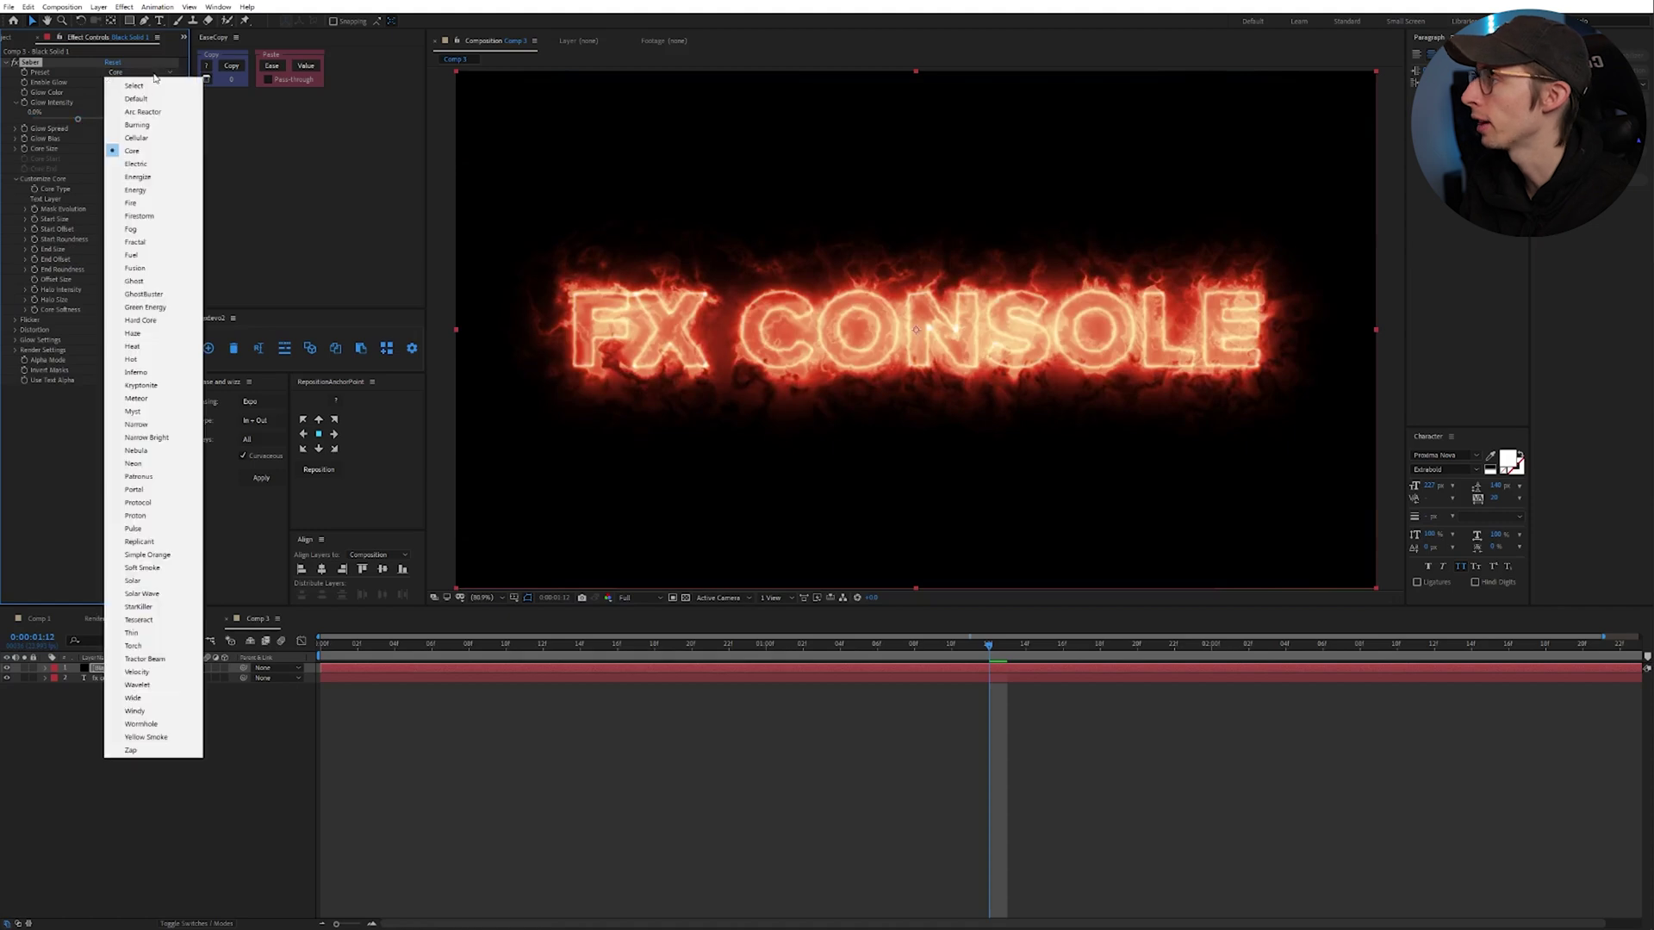
pyautogui.click(136, 398)
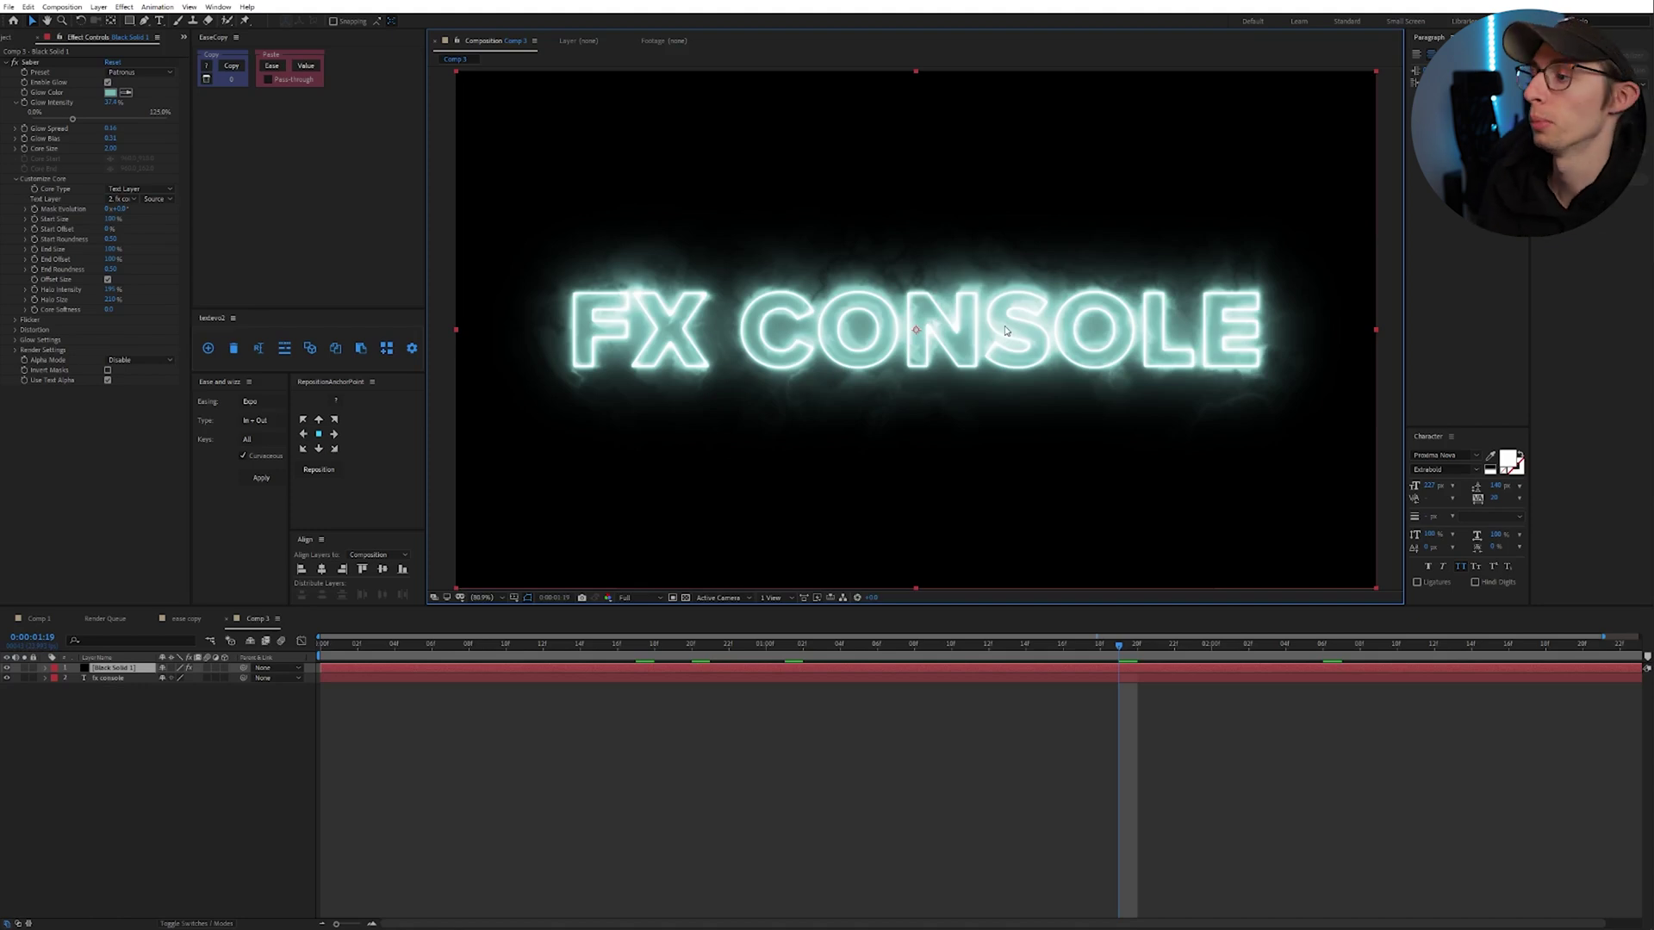
pyautogui.hotkey('ctrl', 'space')
# Copy a snapshot of the glowing FX CONSOLE frame to the clipboard and paste it into the Discord chat
pyautogui.click(1108, 311)
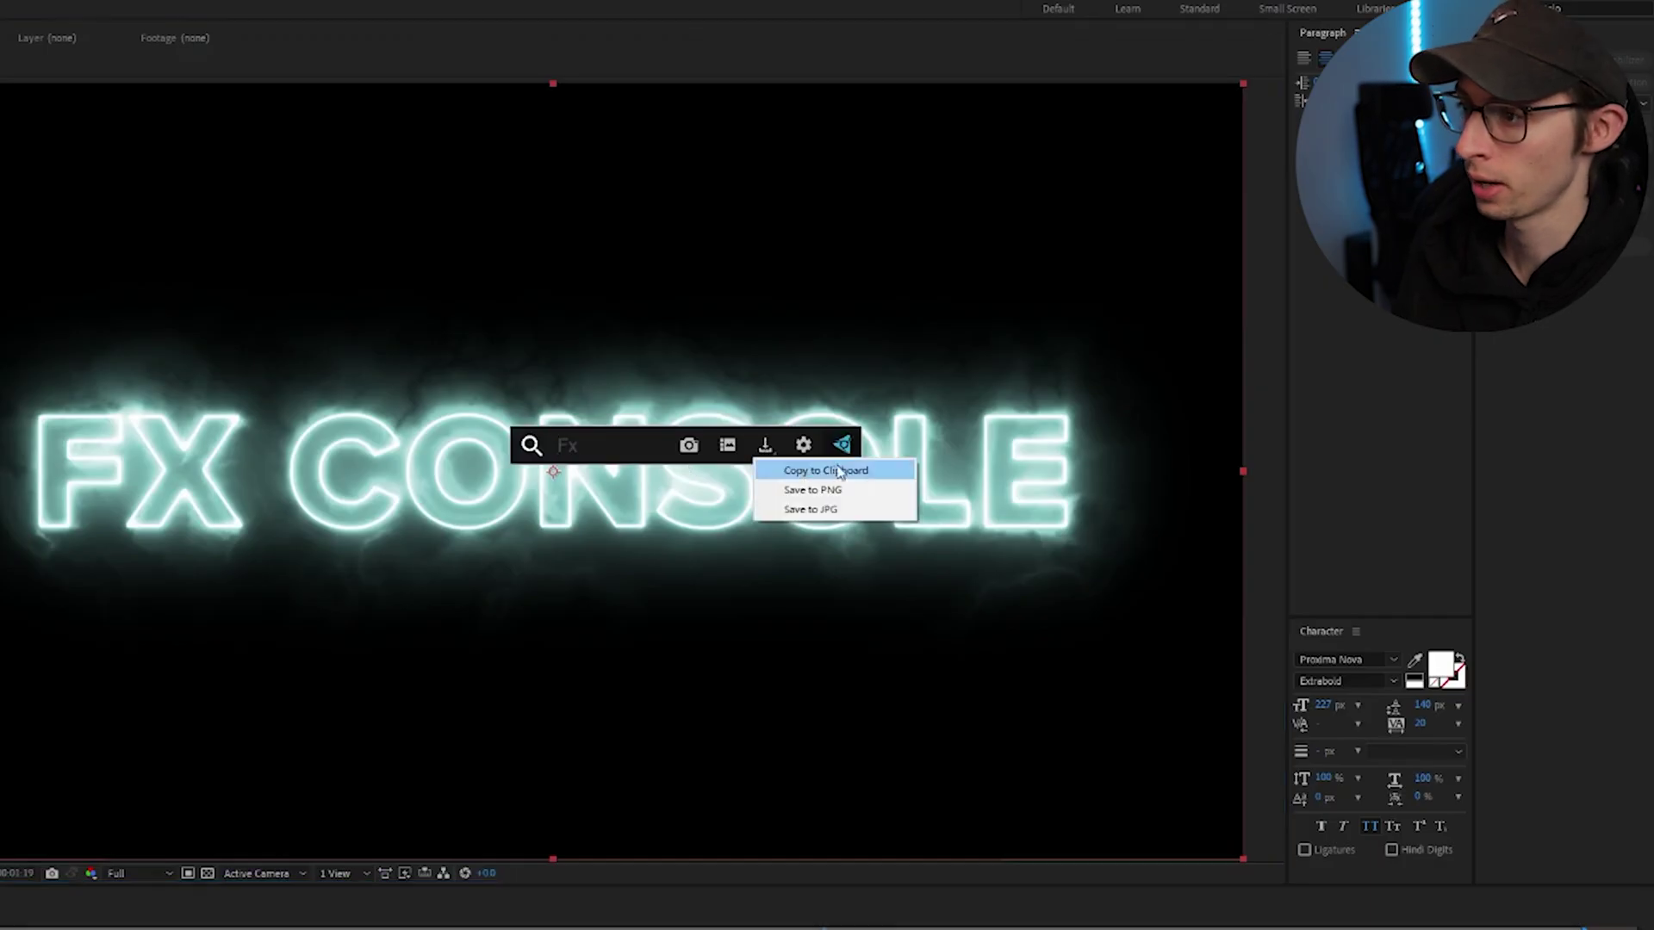
pyautogui.click(836, 471)
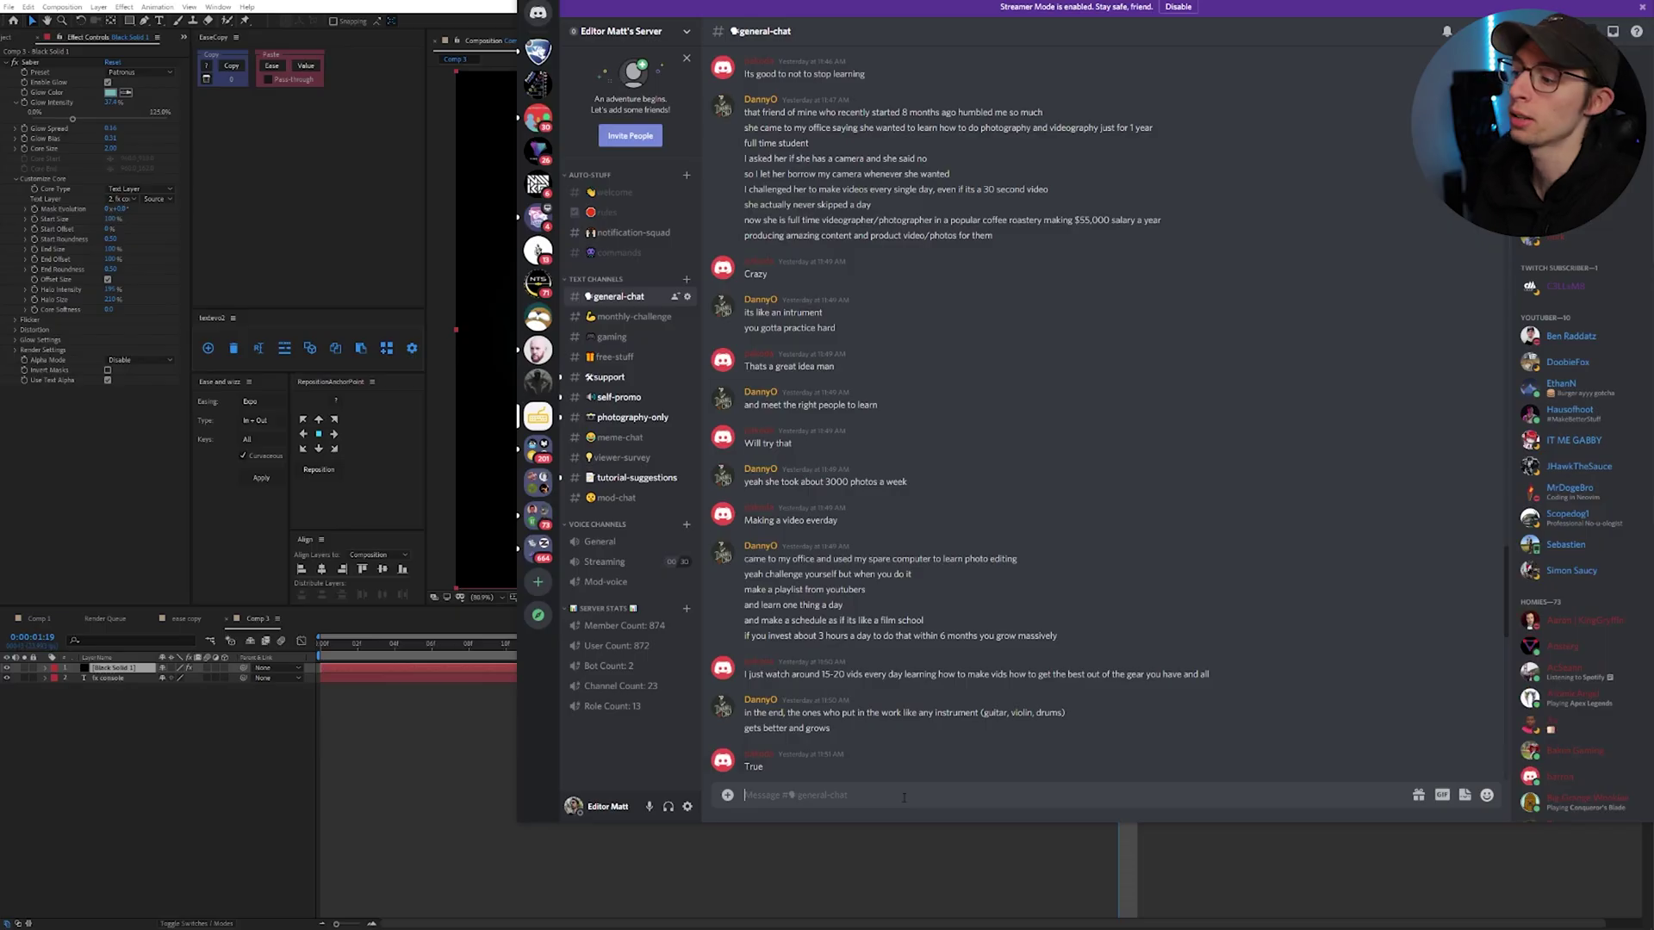
pyautogui.hotkey('ctrl', 'v')
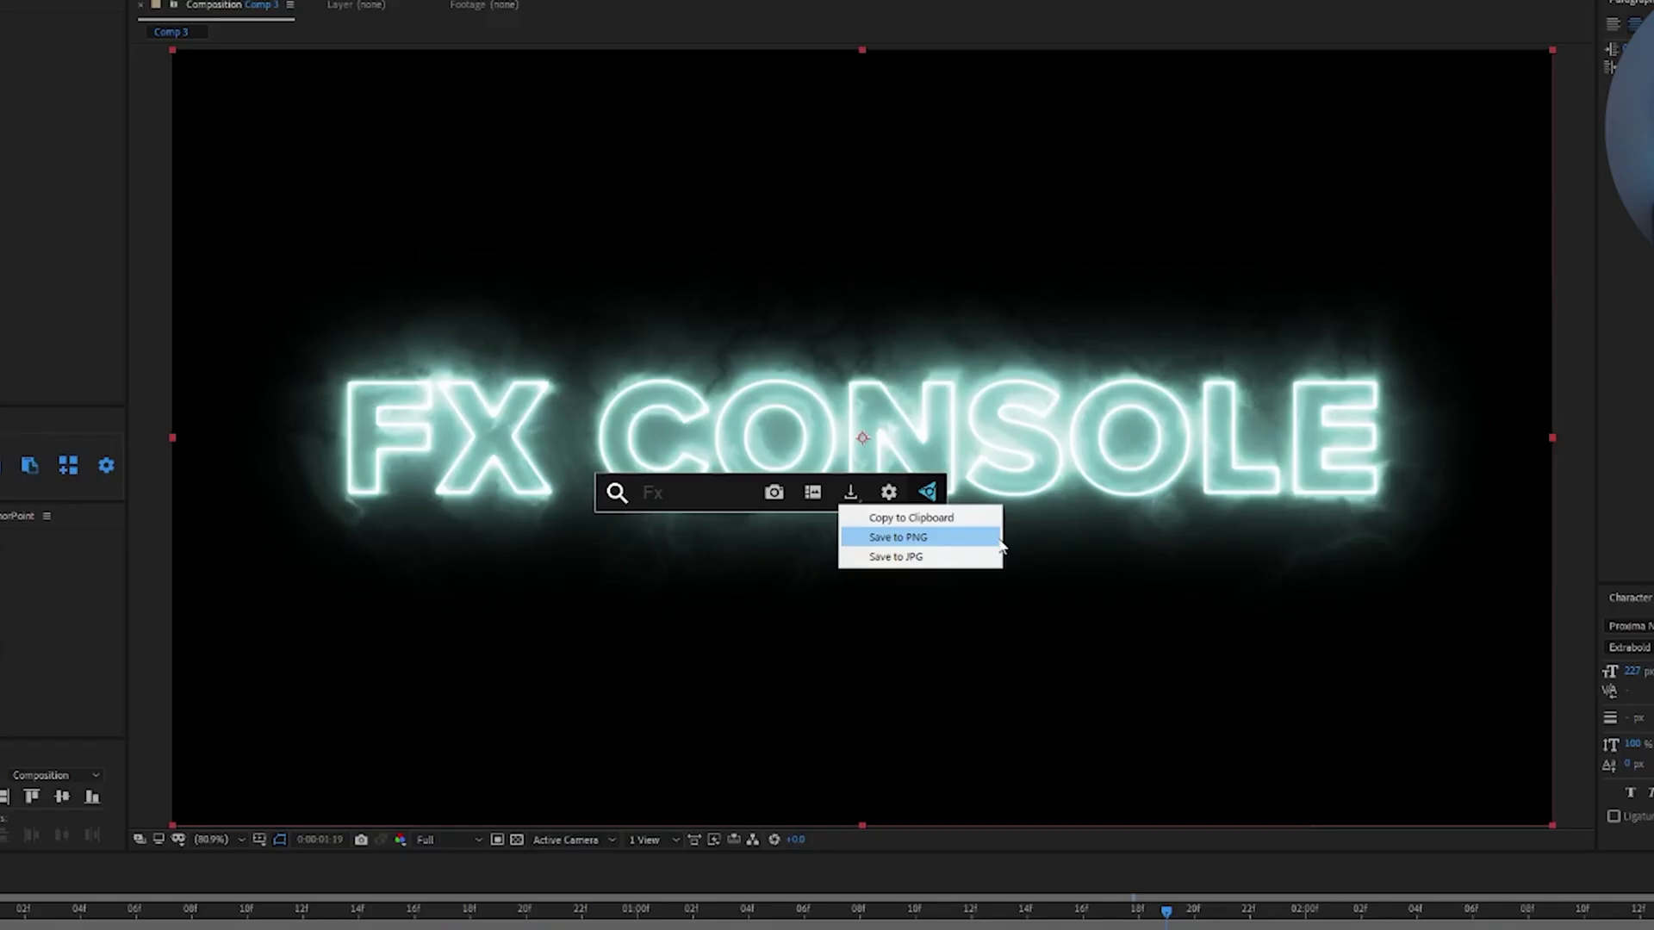